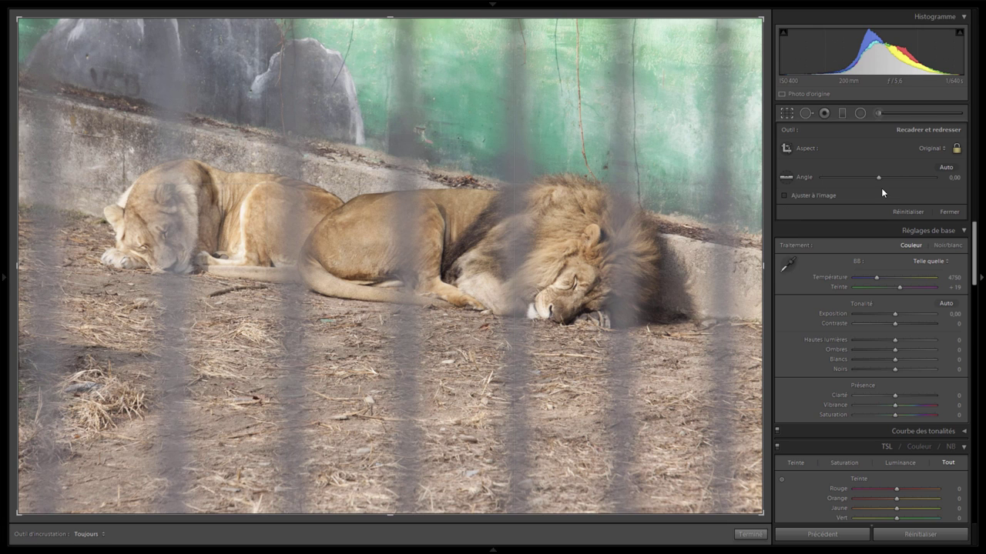
Reset the straightening slider, then enter an exact Angle of 0,20 for the lion photo
{"action": "left_click_drag", "start_coordinate": [879, 177], "coordinate": [878, 176]}
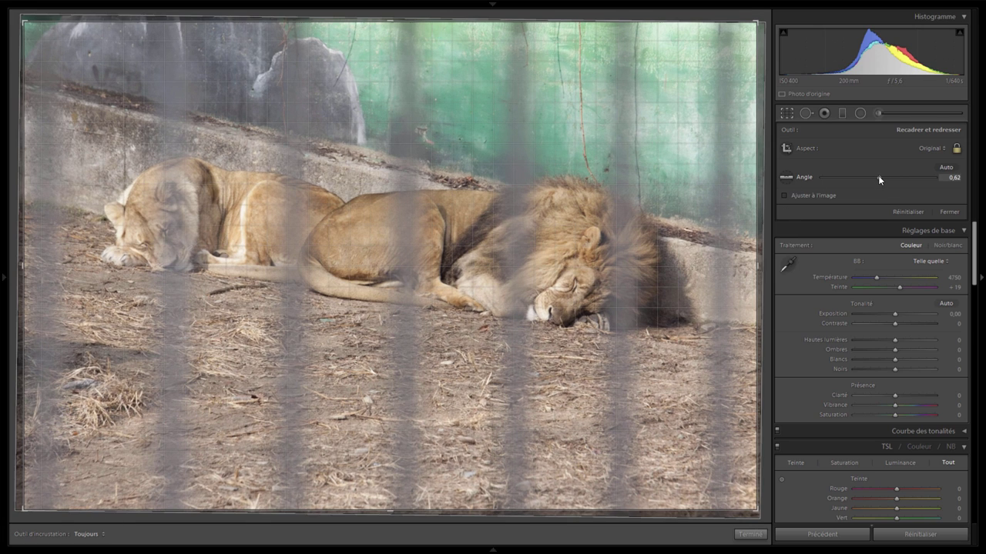
{"action": "double_click", "coordinate": [878, 175]}
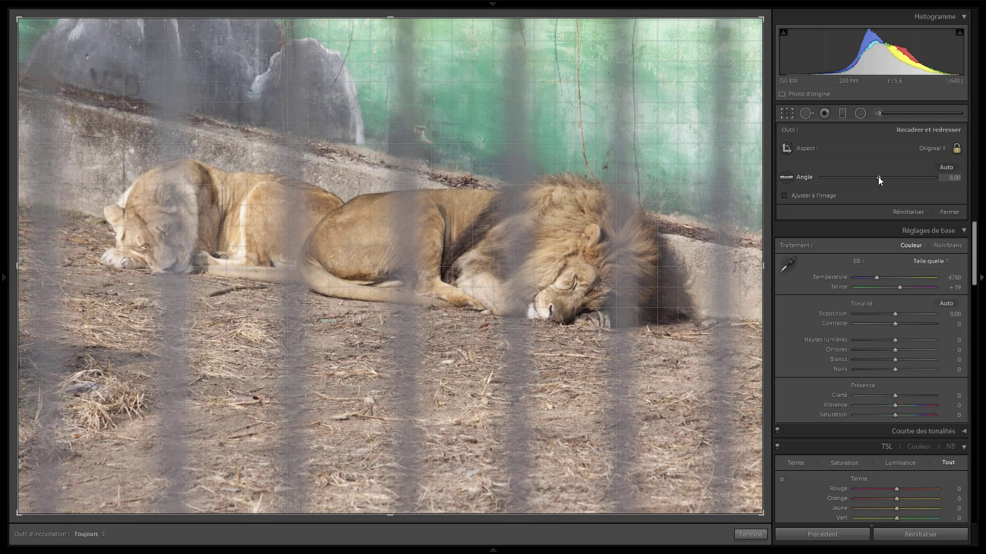
{"action": "left_click_drag", "start_coordinate": [878, 177], "coordinate": [879, 176]}
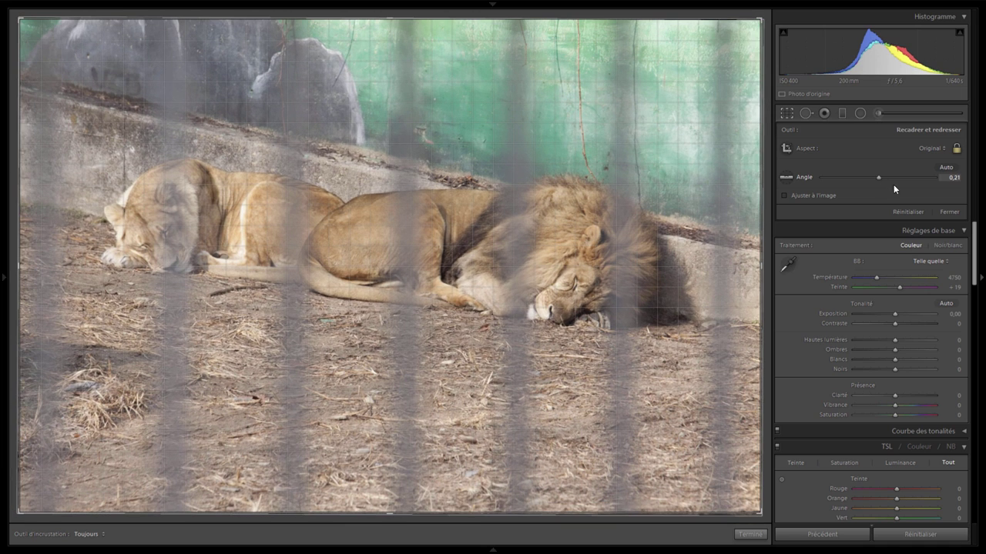
{"action": "left_click", "coordinate": [953, 177]}
{"action": "key", "text": "Down"}
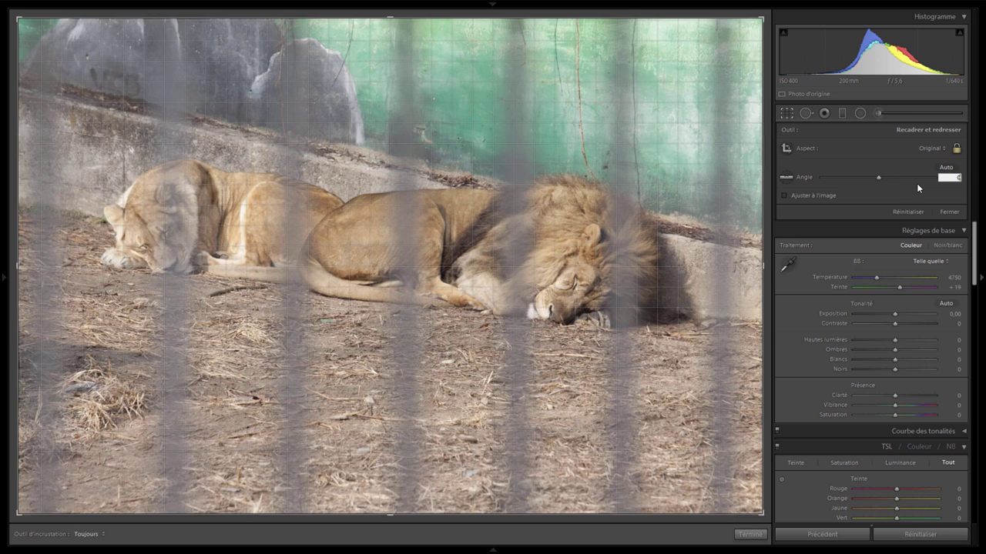
{"action": "type", "text": ",20"}
{"action": "key", "text": "Return"}
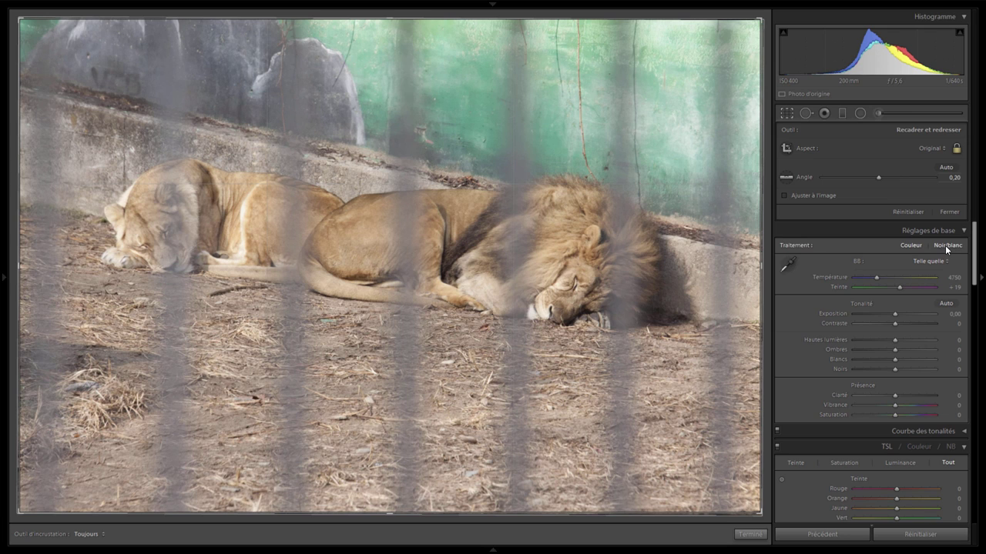
Convert the photo to black and white, raise Clarity to +86 and lower Exposure
{"action": "left_click", "coordinate": [947, 246]}
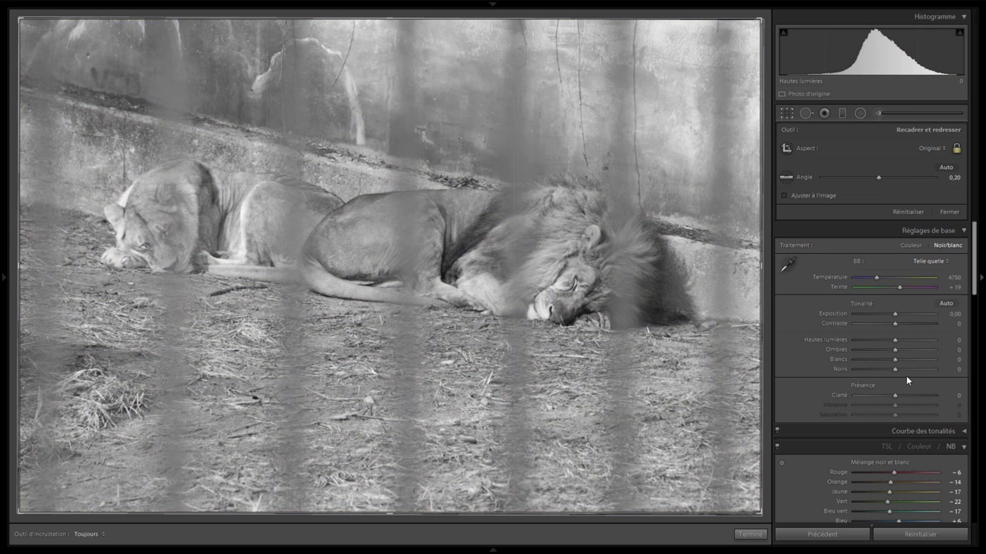
{"action": "left_click_drag", "start_coordinate": [895, 396], "coordinate": [929, 391]}
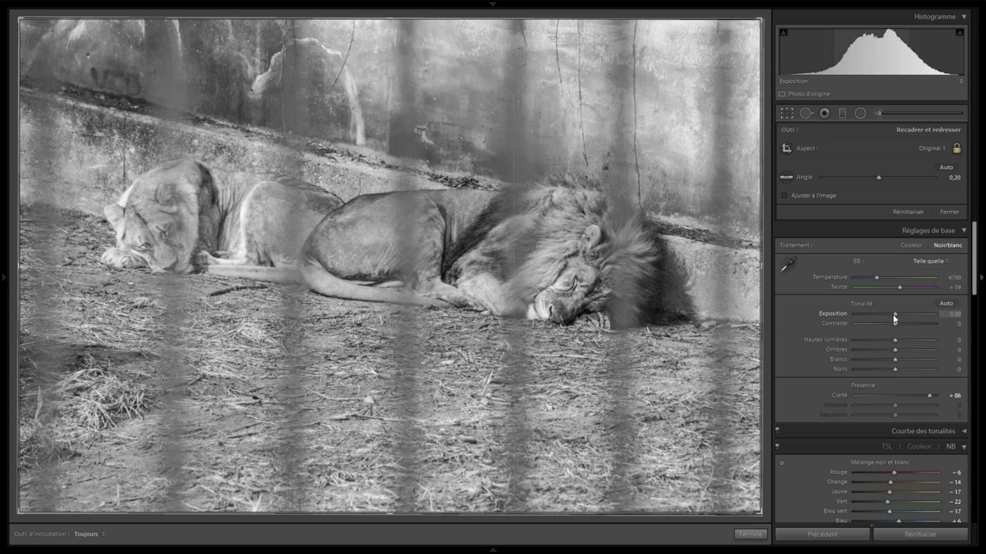
{"action": "left_click_drag", "start_coordinate": [893, 315], "coordinate": [890, 314]}
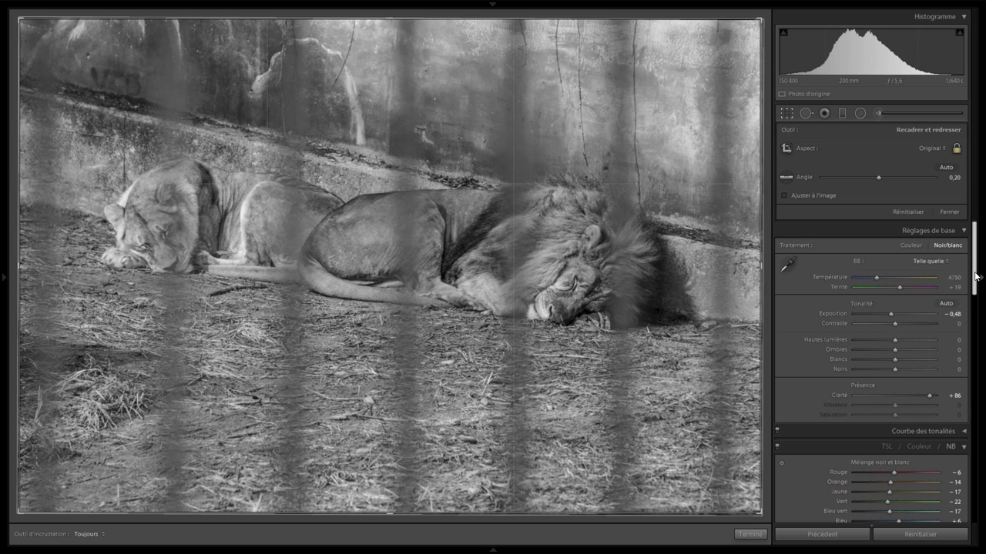
{"action": "left_click_drag", "start_coordinate": [976, 278], "coordinate": [976, 312]}
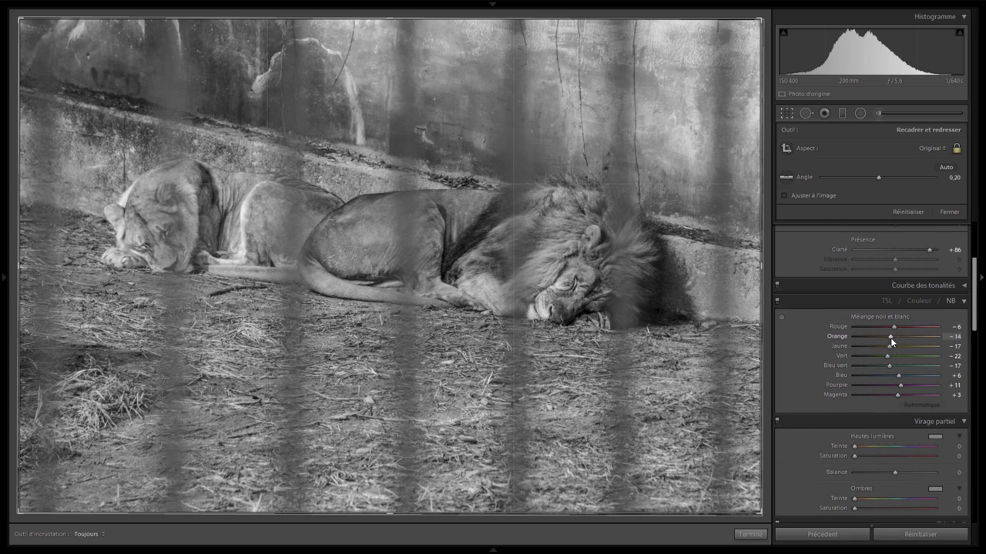
Set the black-and-white mix to Orange +15, Yellow +34 and Green +40
{"action": "mouse_move", "coordinate": [890, 338]}
{"action": "left_mouse_down"}
{"action": "mouse_move", "coordinate": [920, 336]}
{"action": "mouse_move", "coordinate": [903, 337]}
{"action": "left_mouse_up"}
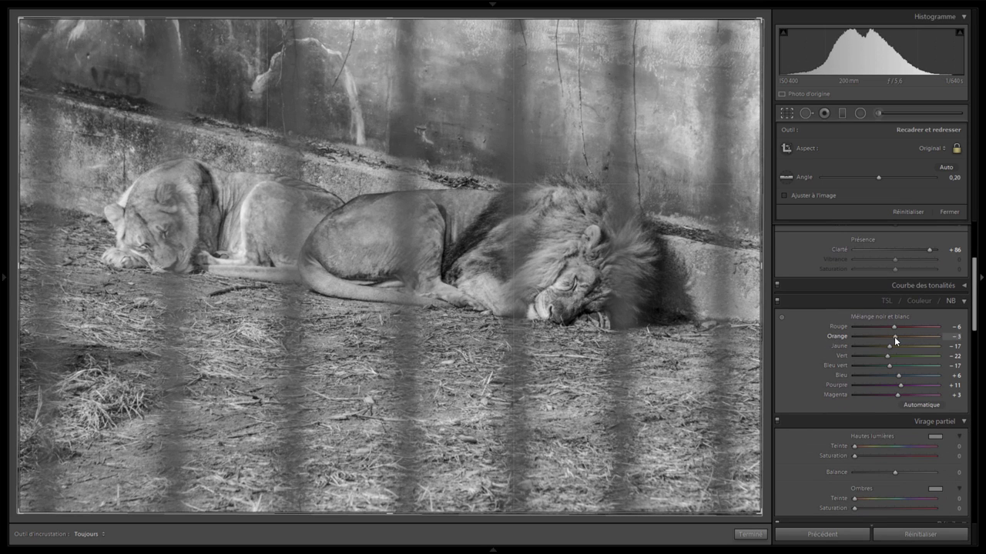
{"action": "left_click_drag", "start_coordinate": [889, 345], "coordinate": [910, 345]}
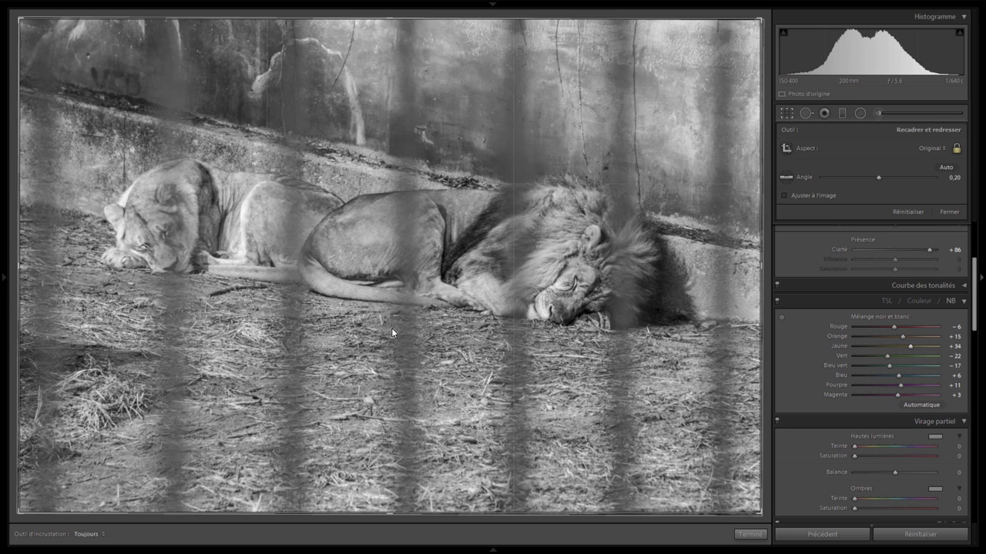
{"action": "scroll", "coordinate": [897, 310], "scroll_direction": "up", "scroll_amount": 3}
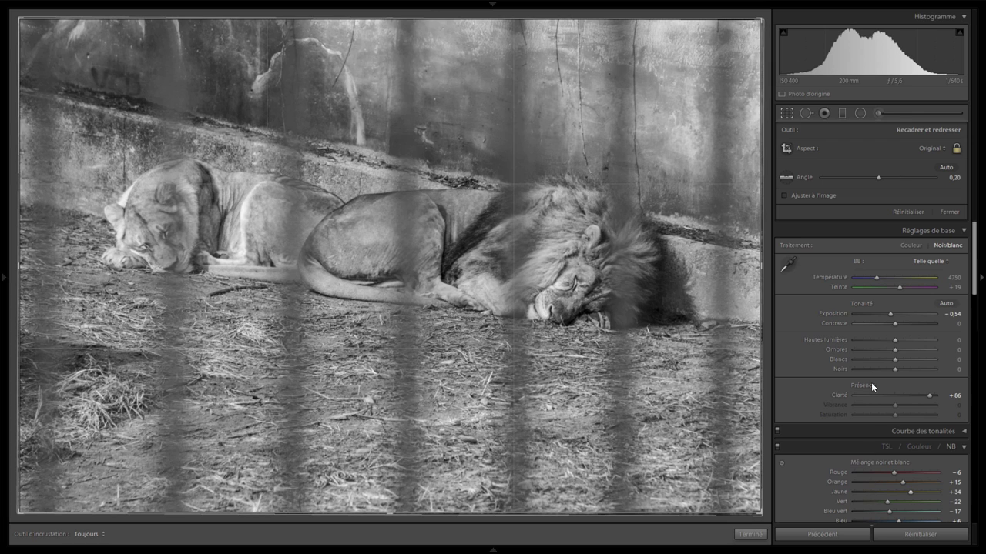
{"action": "scroll", "coordinate": [975, 285], "scroll_direction": "down", "scroll_amount": 3}
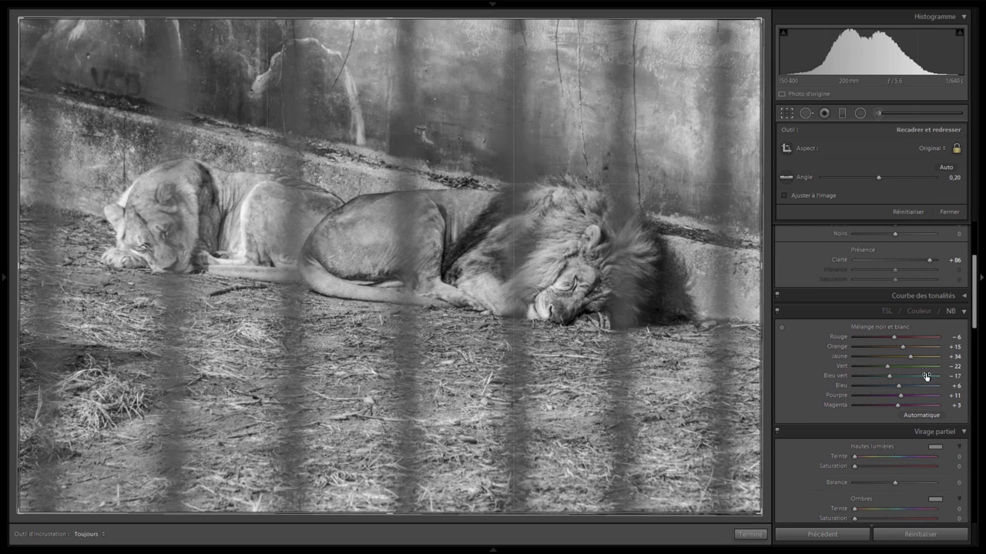
{"action": "mouse_move", "coordinate": [894, 367]}
{"action": "left_mouse_down"}
{"action": "mouse_move", "coordinate": [940, 364]}
{"action": "mouse_move", "coordinate": [842, 364]}
{"action": "mouse_move", "coordinate": [897, 371]}
{"action": "mouse_move", "coordinate": [813, 375]}
{"action": "left_mouse_up"}
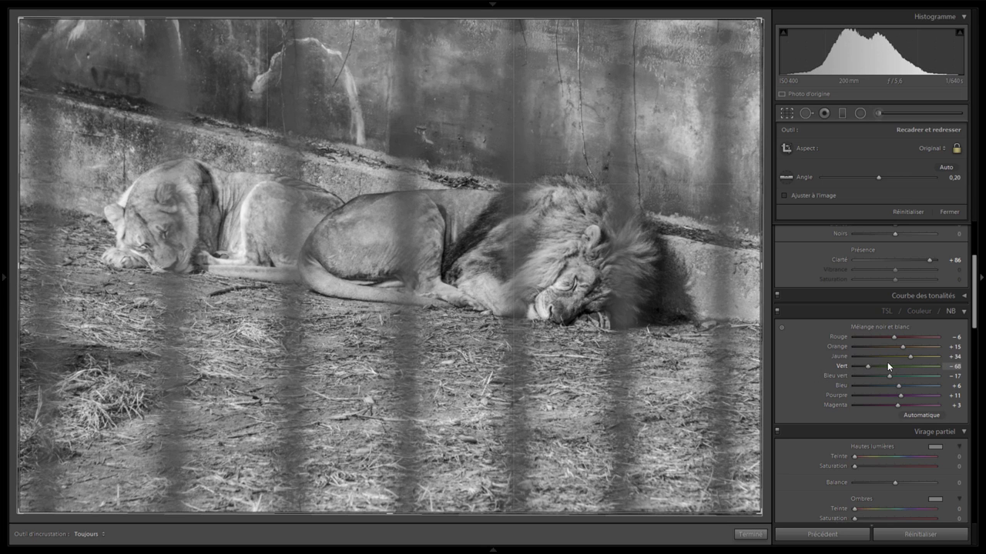
{"action": "left_click_drag", "start_coordinate": [887, 362], "coordinate": [911, 361]}
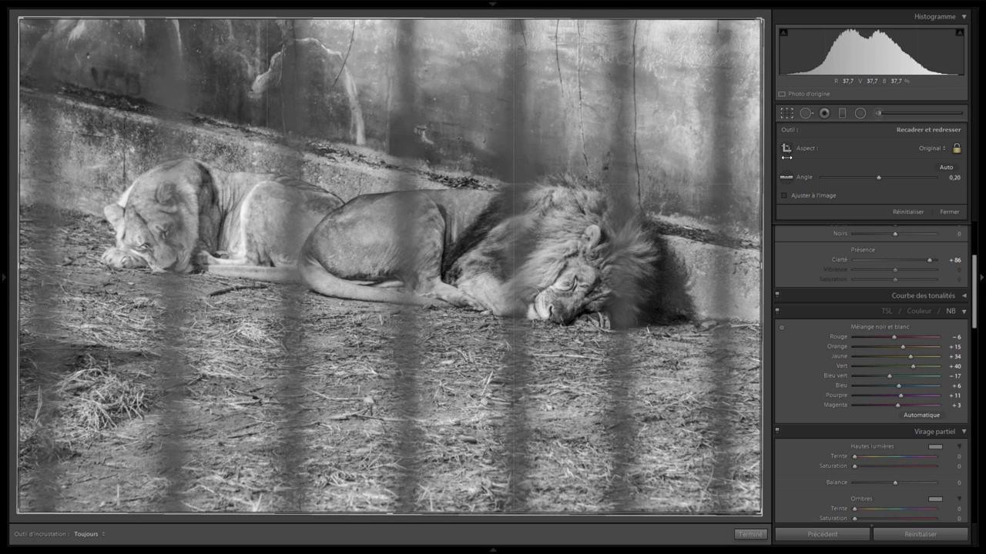
Tighten the crop slightly from the top-right corner and apply it
{"action": "left_click", "coordinate": [785, 113]}
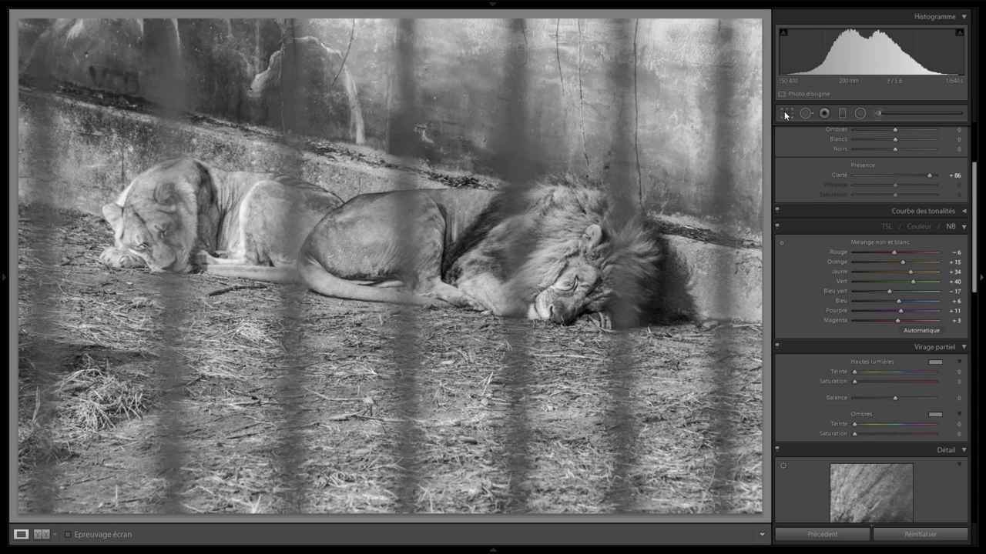
{"action": "key", "text": "r"}
{"action": "left_click_drag", "start_coordinate": [759, 20], "coordinate": [758, 24]}
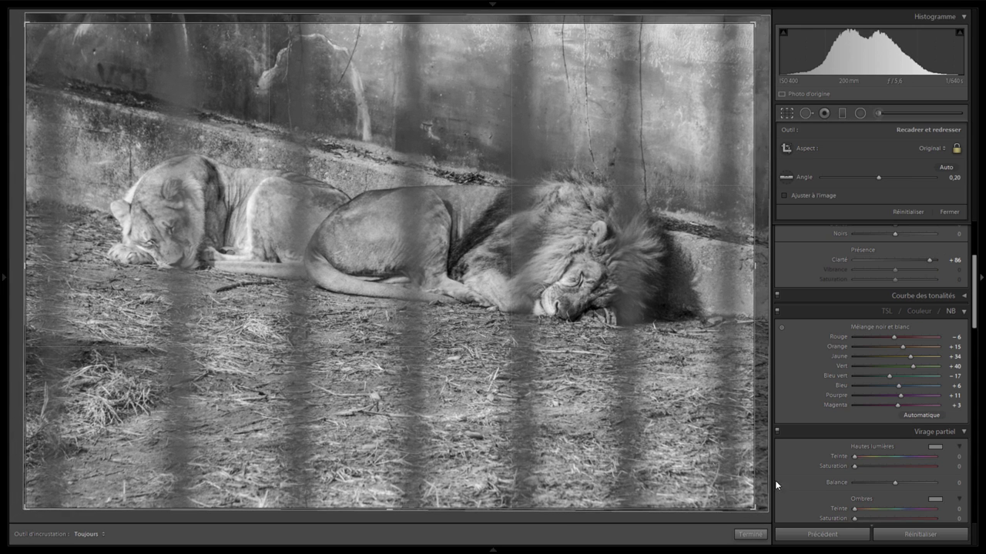
{"action": "left_click", "coordinate": [751, 534]}
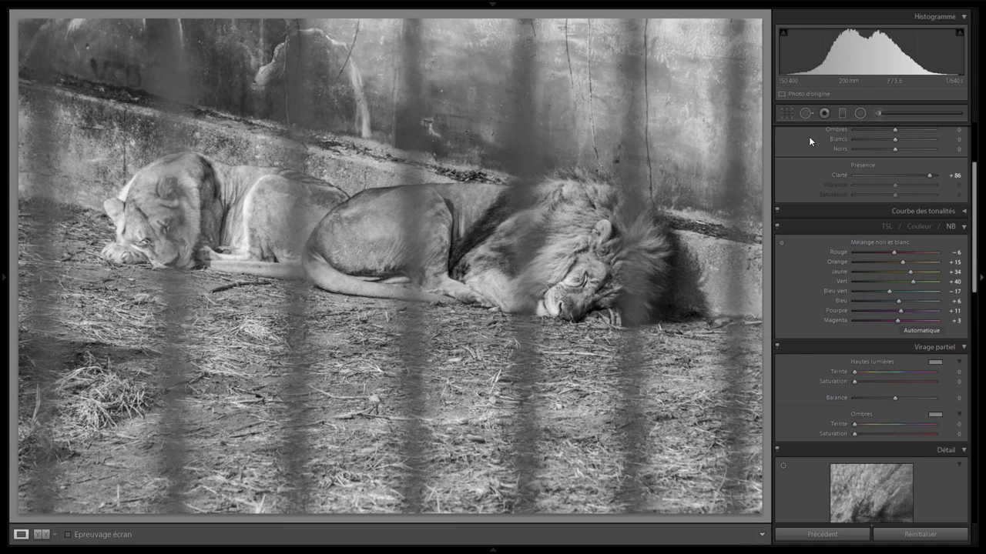
Paint a −0,30 exposure Adjustment Brush stroke down the photo's right side
{"action": "left_click", "coordinate": [879, 113]}
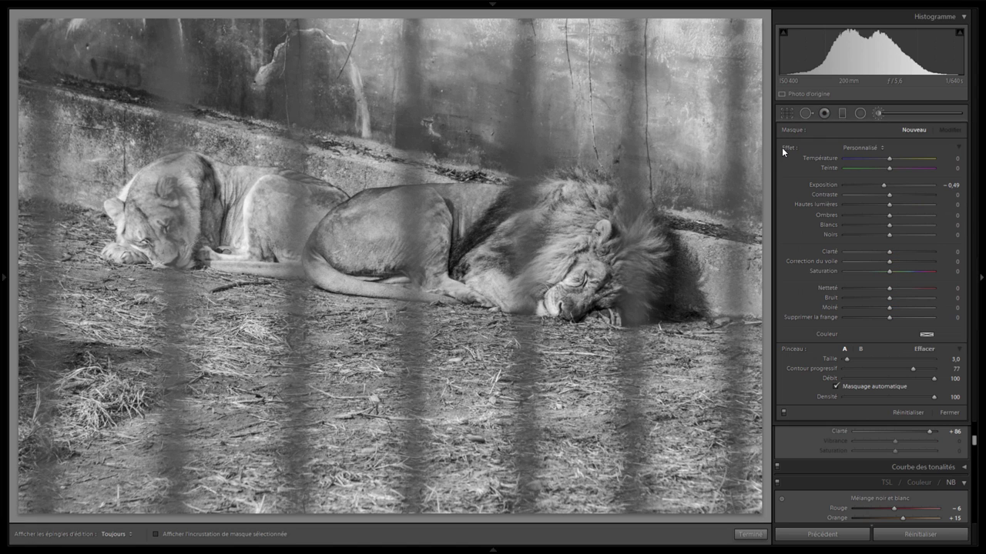
{"action": "double_click", "coordinate": [889, 186]}
{"action": "key", "text": "h"}
{"action": "left_click_drag", "start_coordinate": [736, 62], "coordinate": [739, 516]}
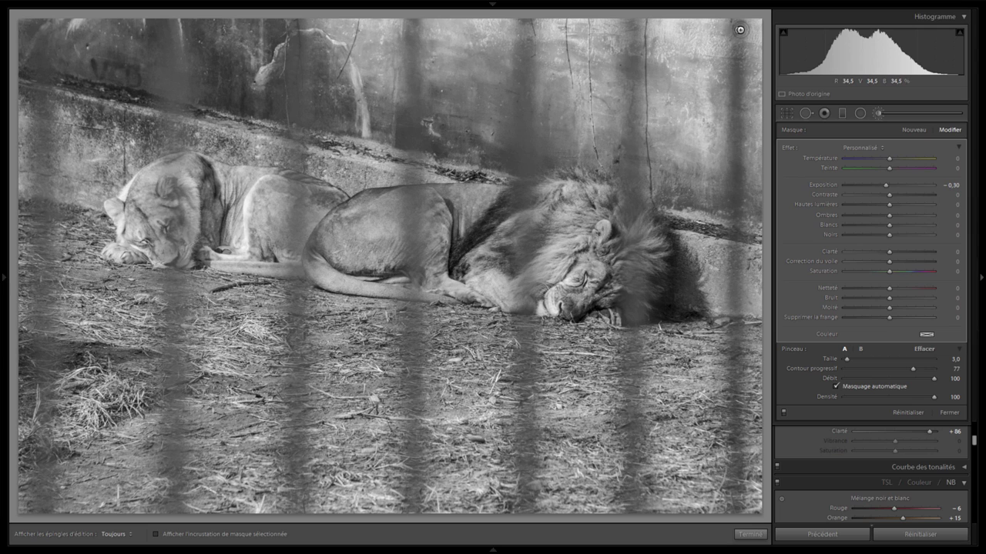
{"action": "left_click", "coordinate": [842, 114]}
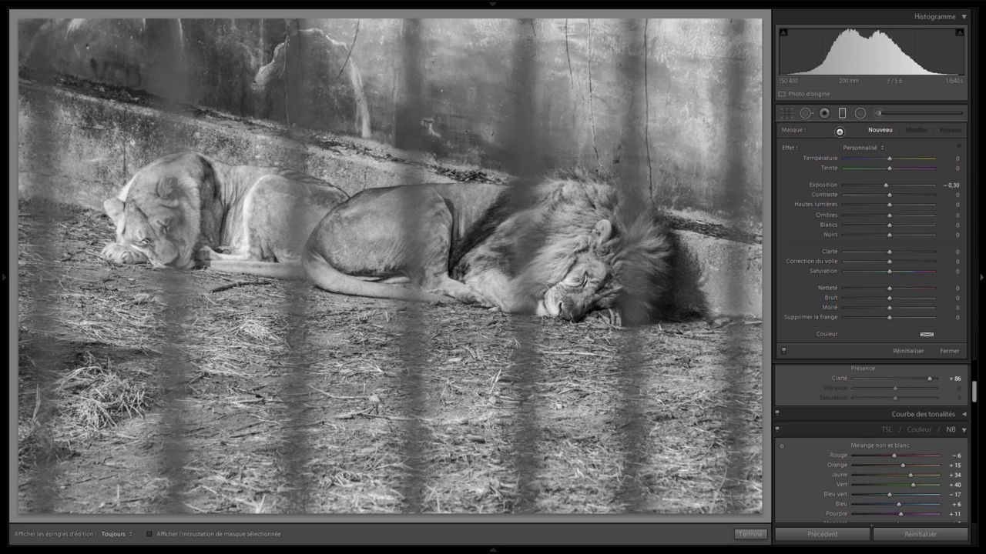
Draw a near-vertical graduated filter and move it to the photo's right edge
{"action": "left_click", "coordinate": [842, 113]}
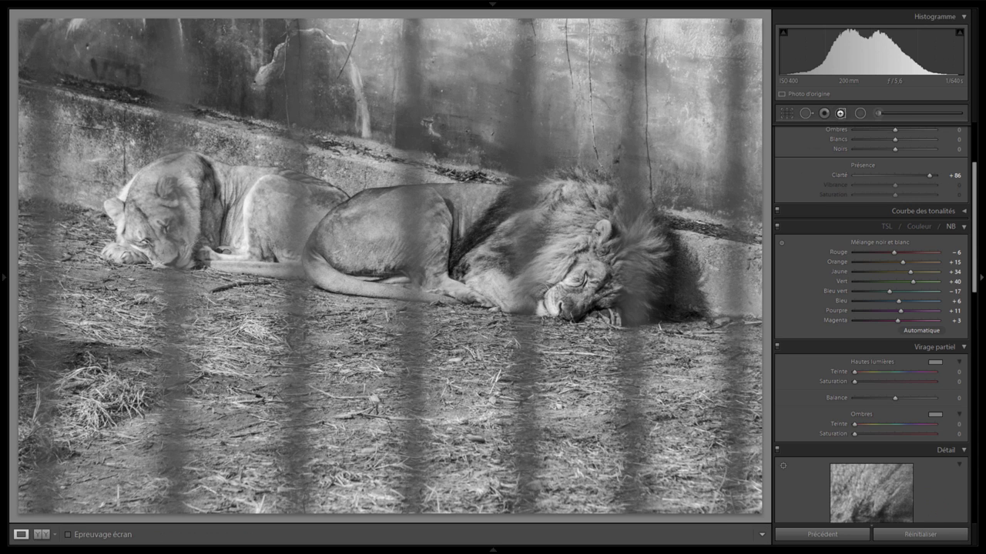
{"action": "left_click", "coordinate": [840, 114]}
{"action": "left_click_drag", "start_coordinate": [633, 255], "coordinate": [654, 256]}
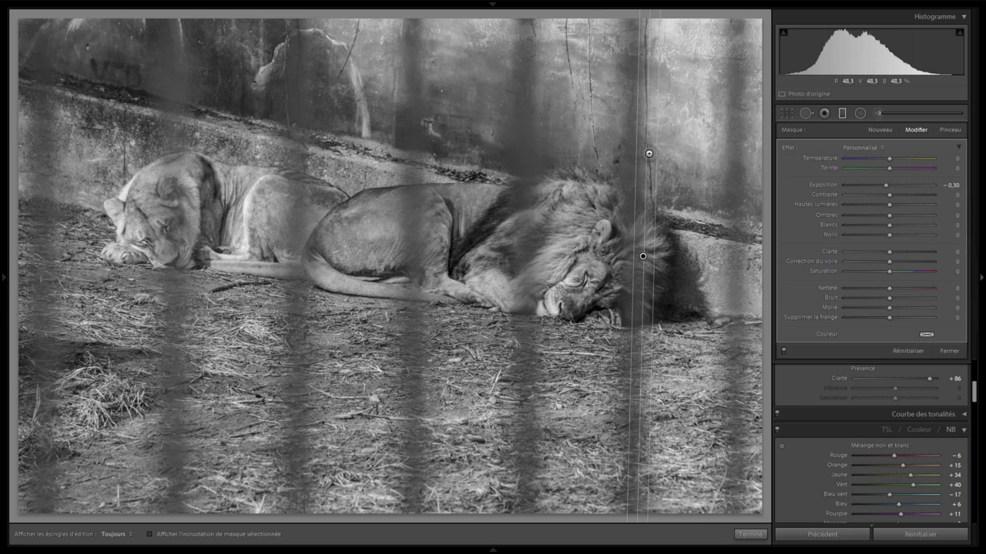
{"action": "left_click_drag", "start_coordinate": [646, 153], "coordinate": [647, 187]}
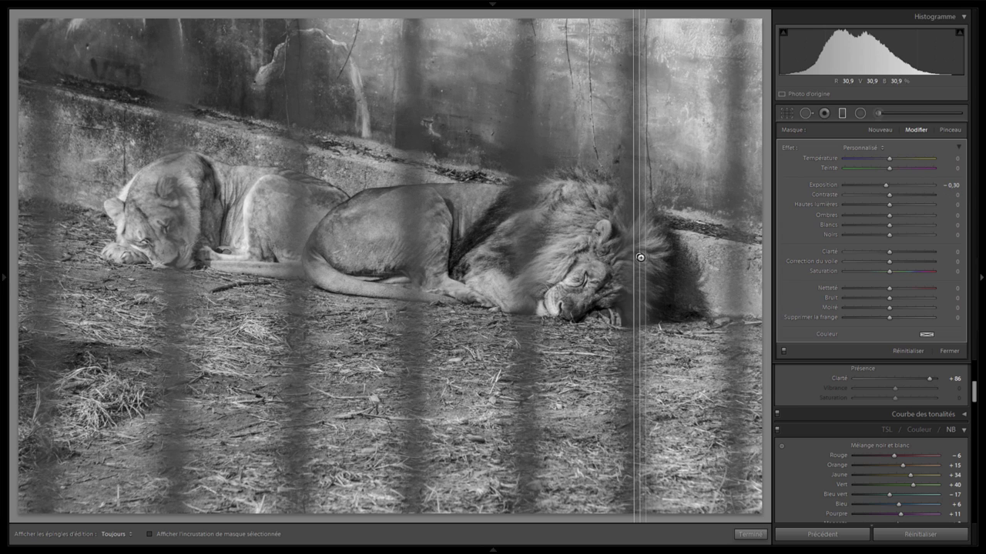
{"action": "left_click_drag", "start_coordinate": [639, 257], "coordinate": [741, 251]}
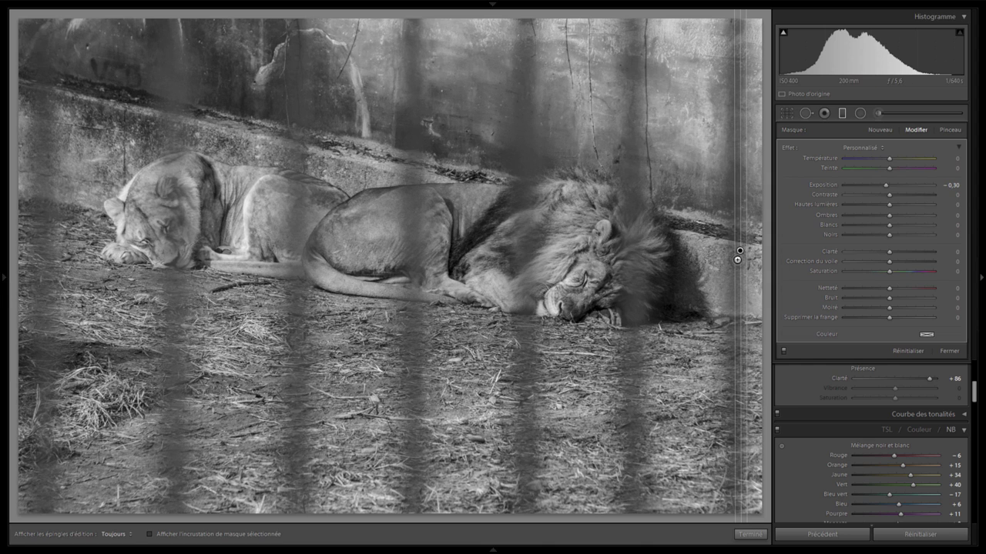
Duplicate that filter, nudge the copy left, and set its exposure to +0,3
{"action": "right_click", "coordinate": [739, 252]}
{"action": "left_click", "coordinate": [746, 255]}
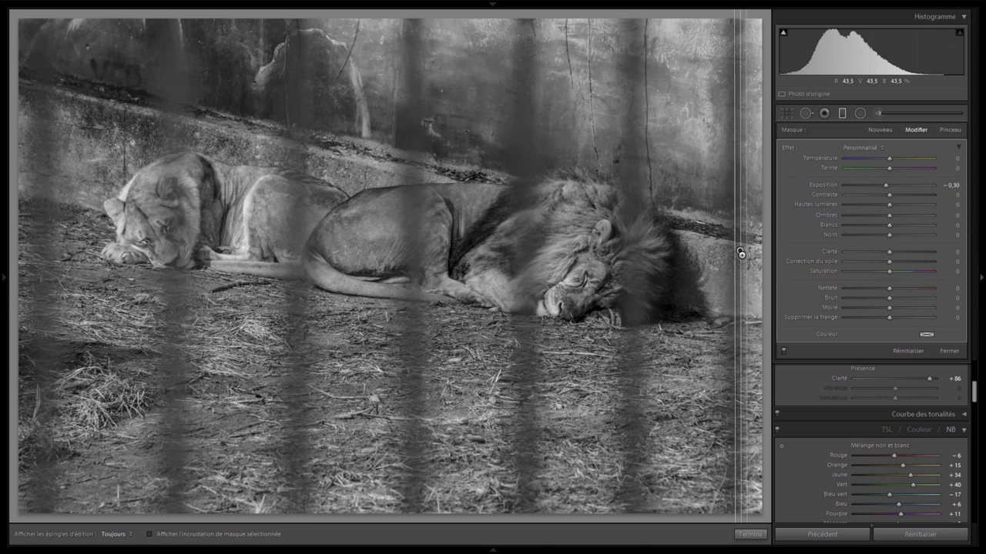
{"action": "left_click_drag", "start_coordinate": [740, 251], "coordinate": [734, 252]}
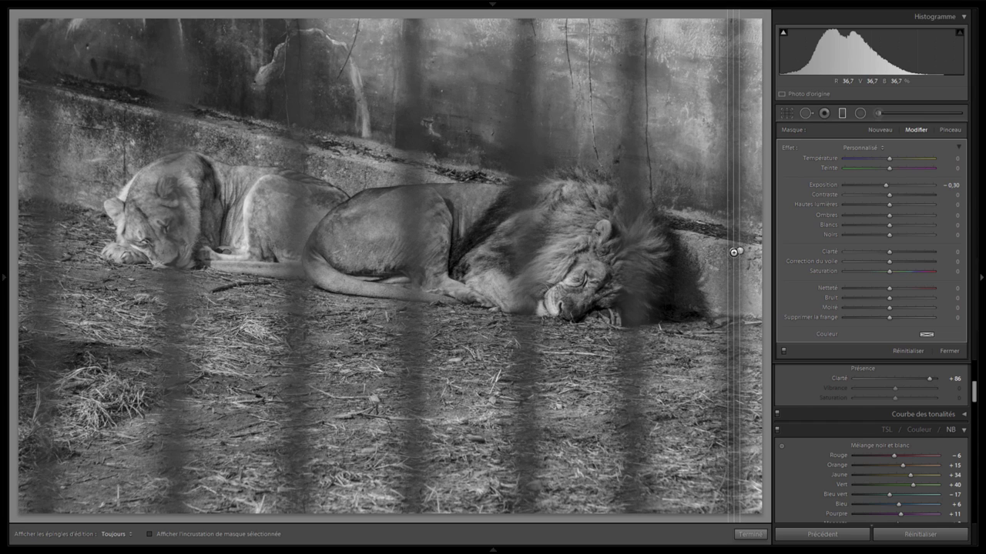
{"action": "left_click", "coordinate": [949, 185]}
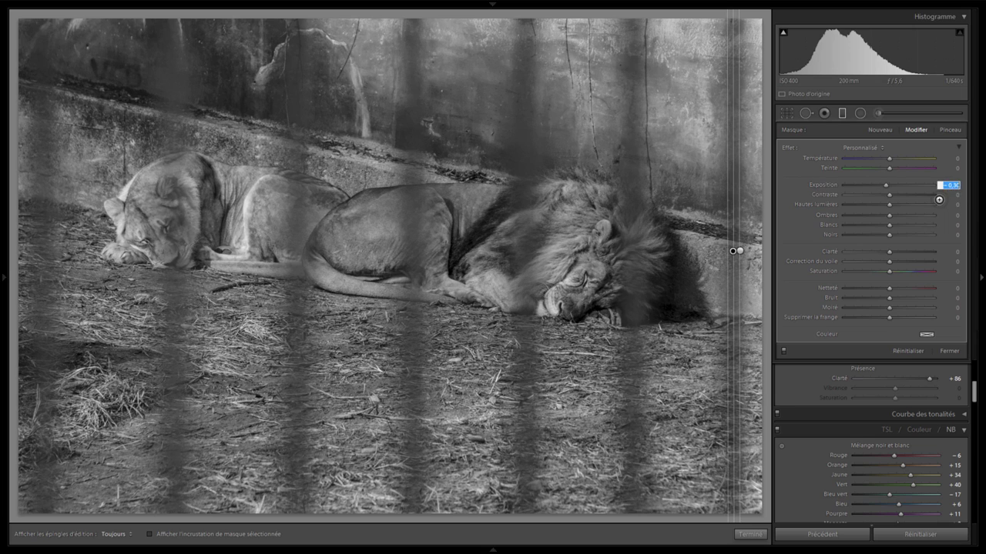
{"action": "type", "text": "0,"}
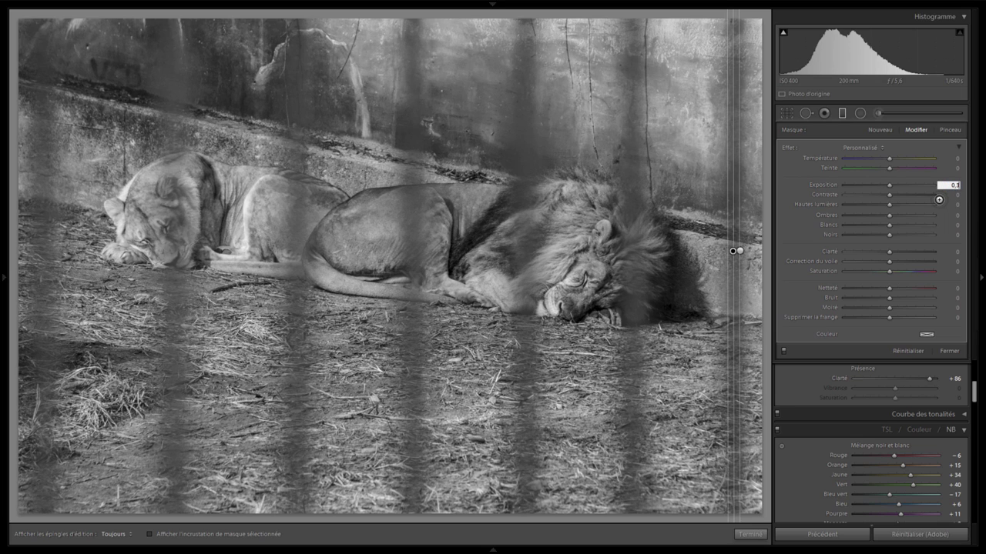
{"action": "type", "text": "3"}
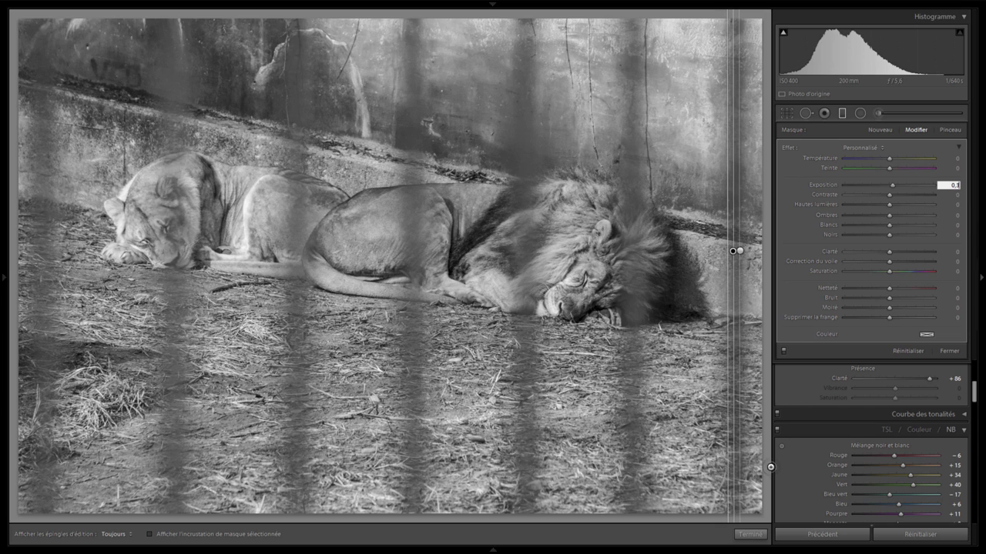
{"action": "left_click", "coordinate": [750, 534]}
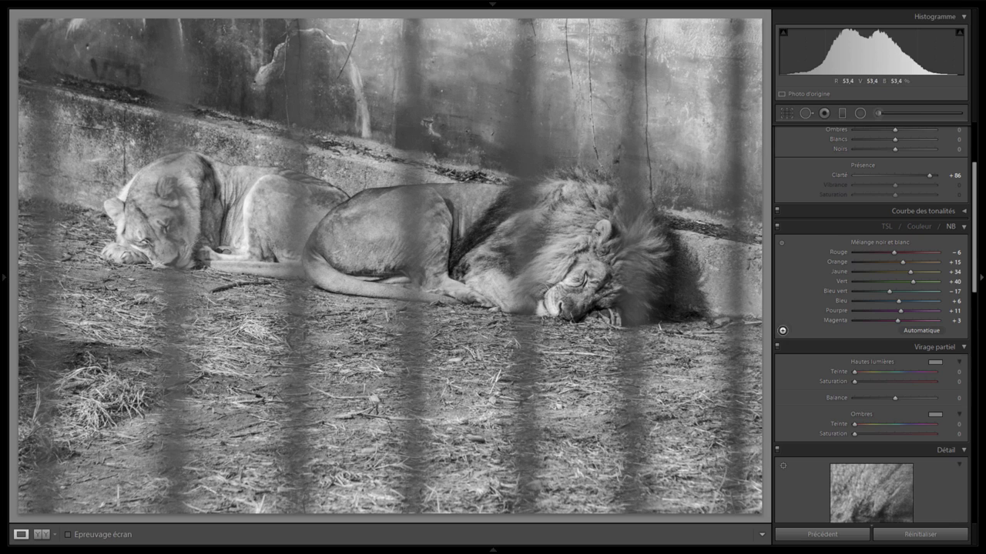
Duplicate the right-edge −0,30 and +0,30 filters and move the copies onto the lion's mane
{"action": "left_click", "coordinate": [841, 113]}
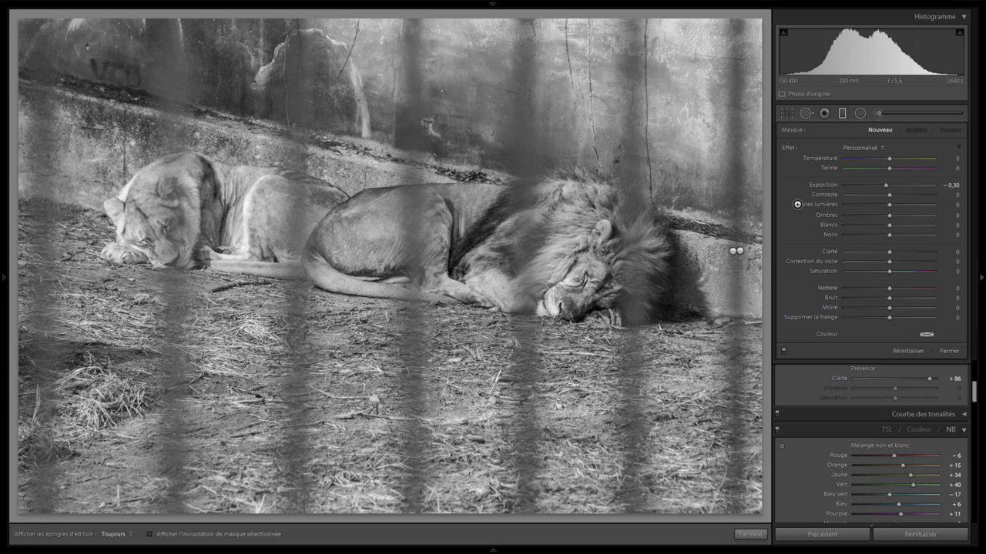
{"action": "left_click_drag", "start_coordinate": [735, 252], "coordinate": [742, 251]}
{"action": "right_click", "coordinate": [737, 250]}
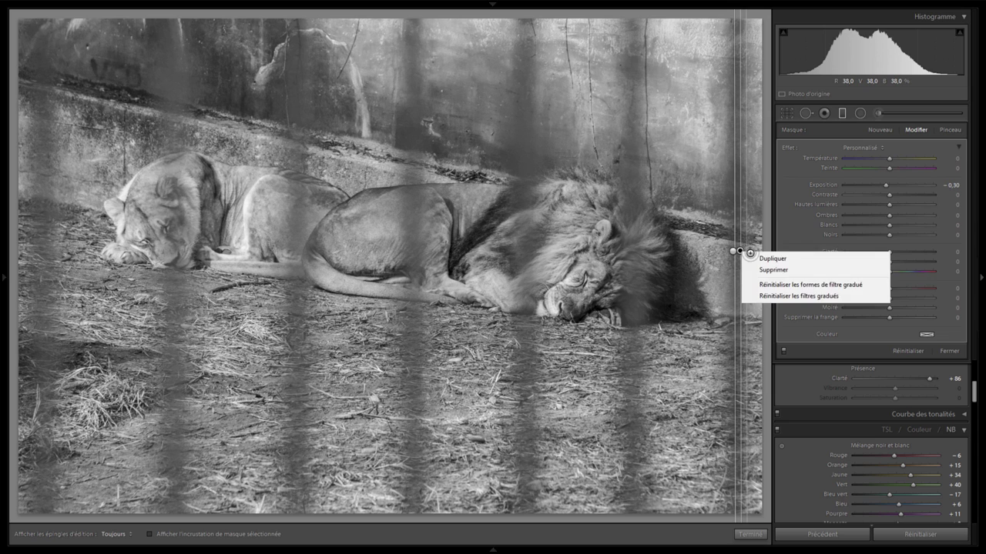
{"action": "key", "text": "Escape"}
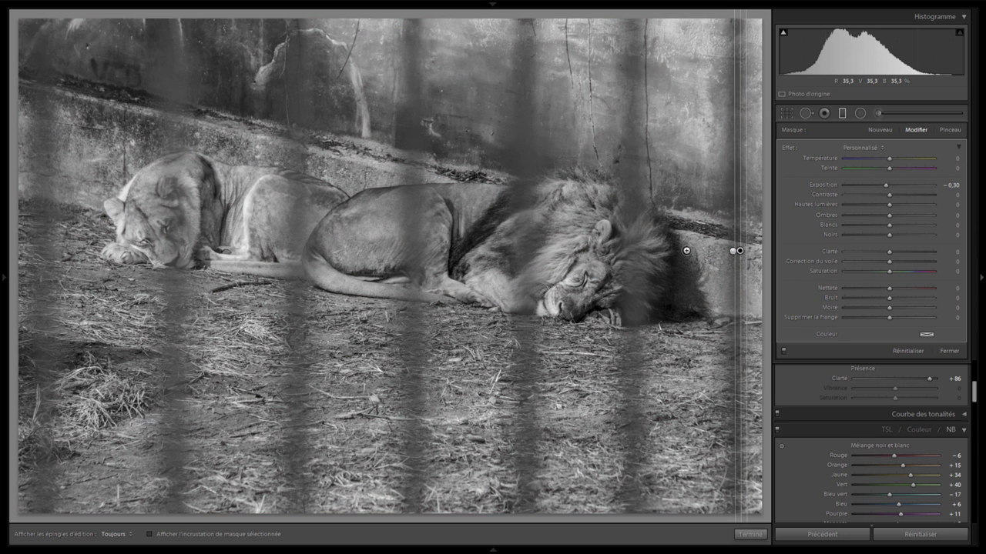
{"action": "left_click_drag", "start_coordinate": [685, 250], "coordinate": [639, 255]}
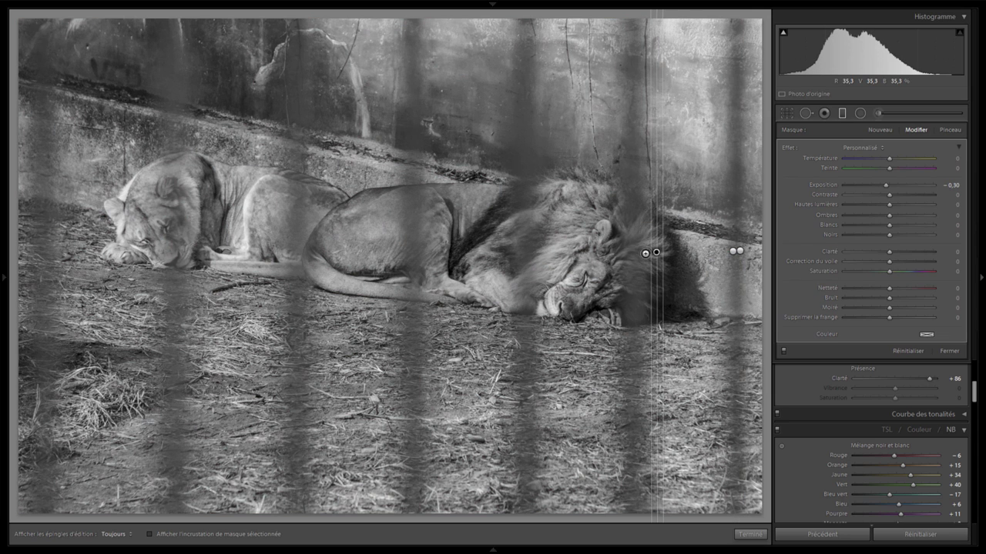
{"action": "left_click", "coordinate": [732, 252]}
{"action": "right_click", "coordinate": [732, 252]}
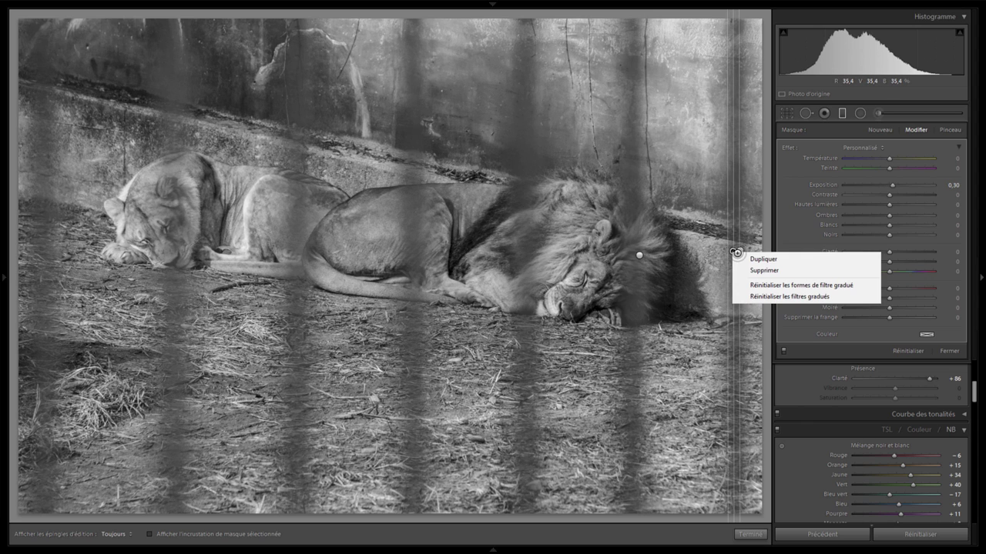
{"action": "left_click", "coordinate": [755, 257]}
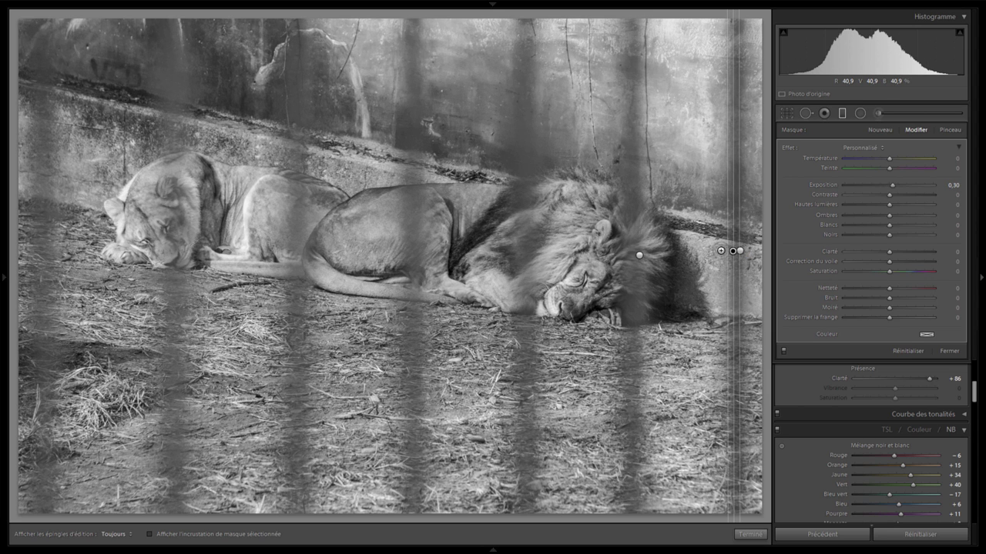
{"action": "left_click_drag", "start_coordinate": [721, 251], "coordinate": [634, 259]}
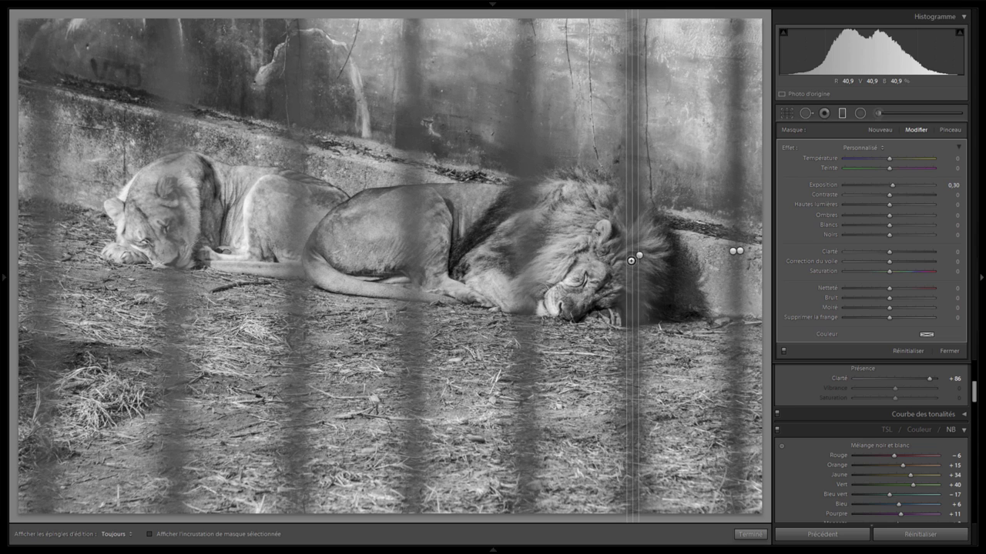
Duplicate the alternating darkening and brightening filters again, placing copies over the lion's head
{"action": "right_click", "coordinate": [642, 254]}
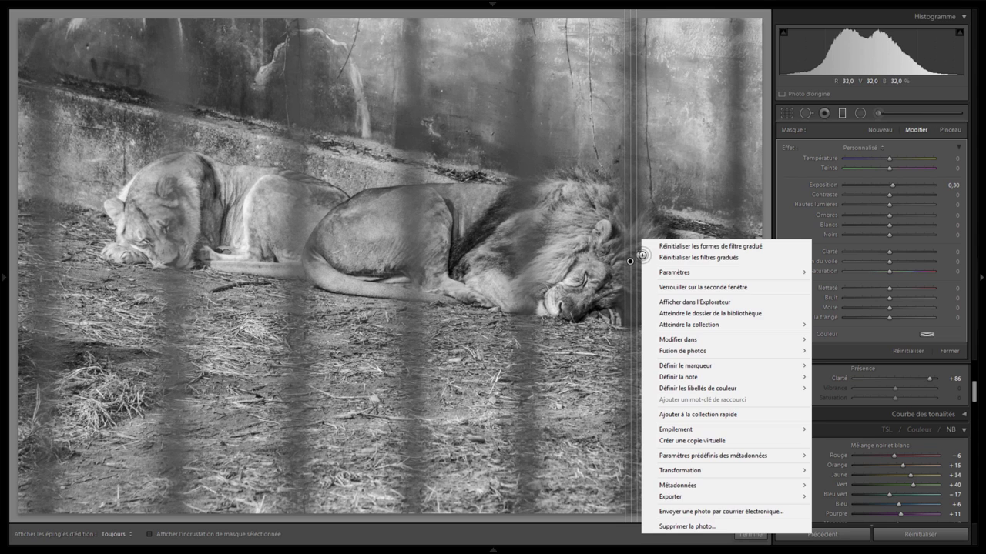
{"action": "left_click", "coordinate": [645, 258]}
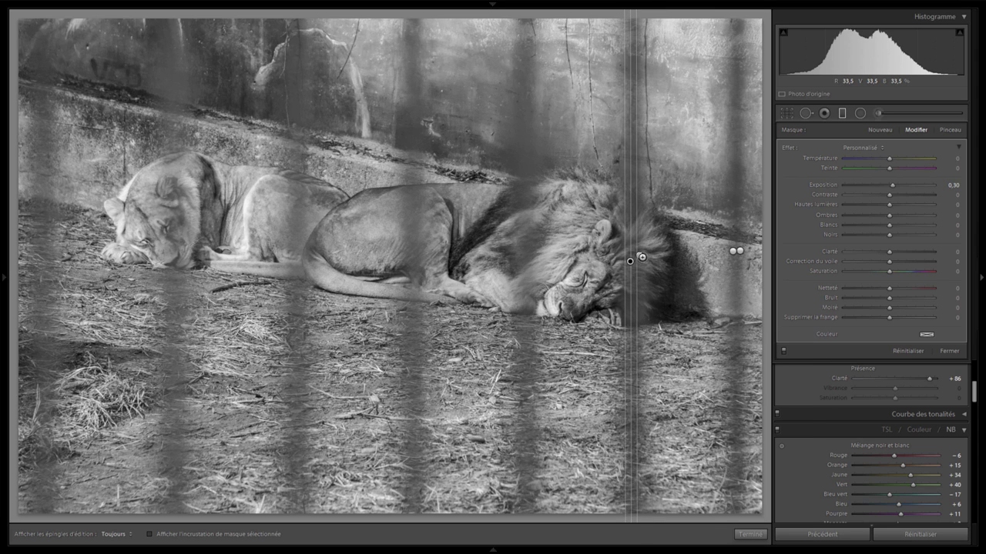
{"action": "right_click", "coordinate": [642, 254]}
{"action": "left_click", "coordinate": [647, 260]}
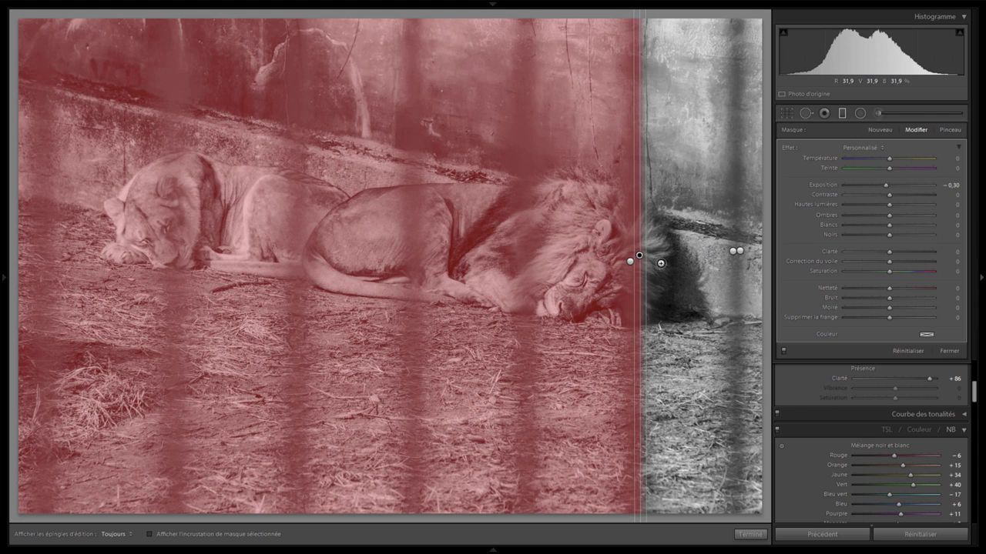
{"action": "left_click_drag", "start_coordinate": [644, 255], "coordinate": [532, 263]}
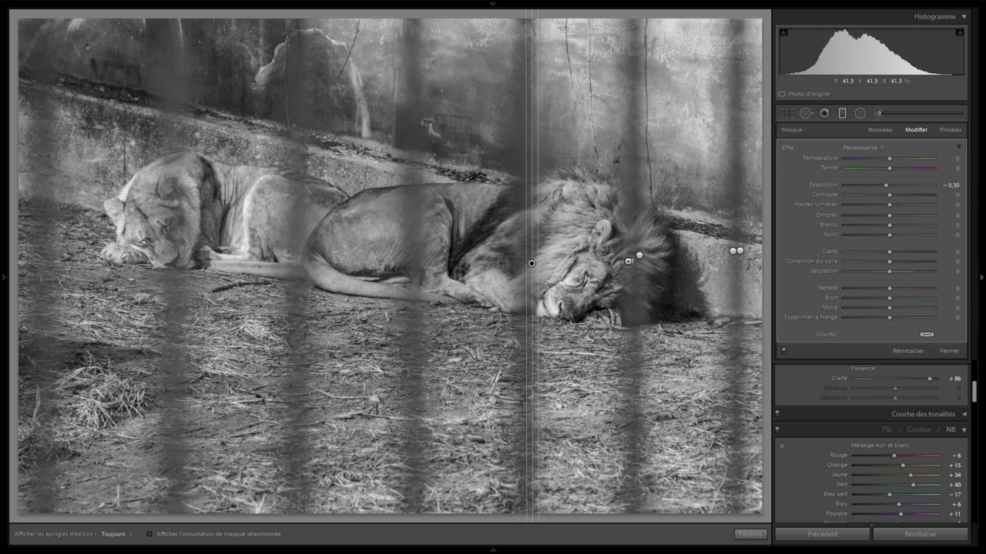
{"action": "left_click", "coordinate": [628, 262]}
{"action": "right_click", "coordinate": [629, 262]}
{"action": "key", "text": "Escape"}
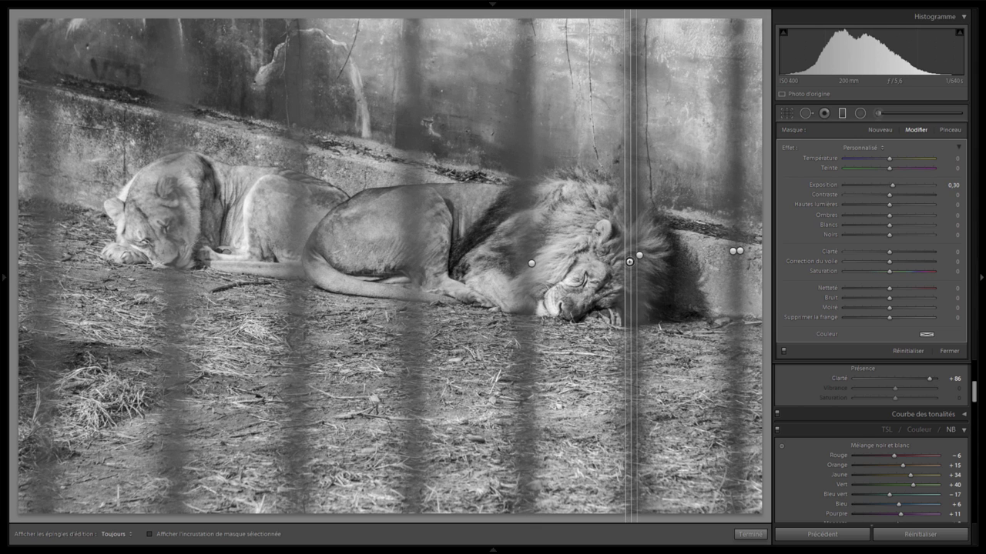
{"action": "left_click_drag", "start_coordinate": [564, 265], "coordinate": [522, 270]}
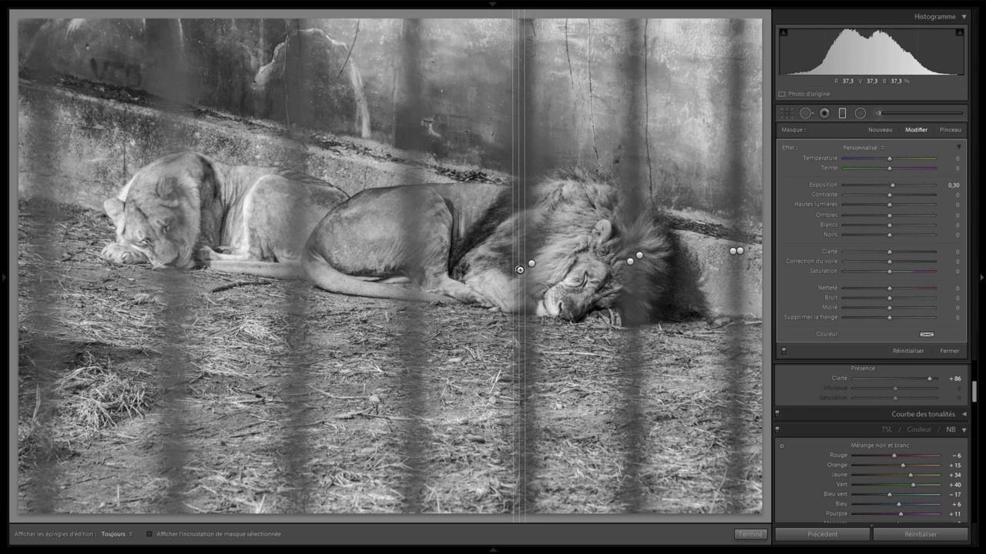
Continue the alternating −0,30/+0,30 filter copies across the lion's back and hindquarters
{"action": "left_click", "coordinate": [531, 264]}
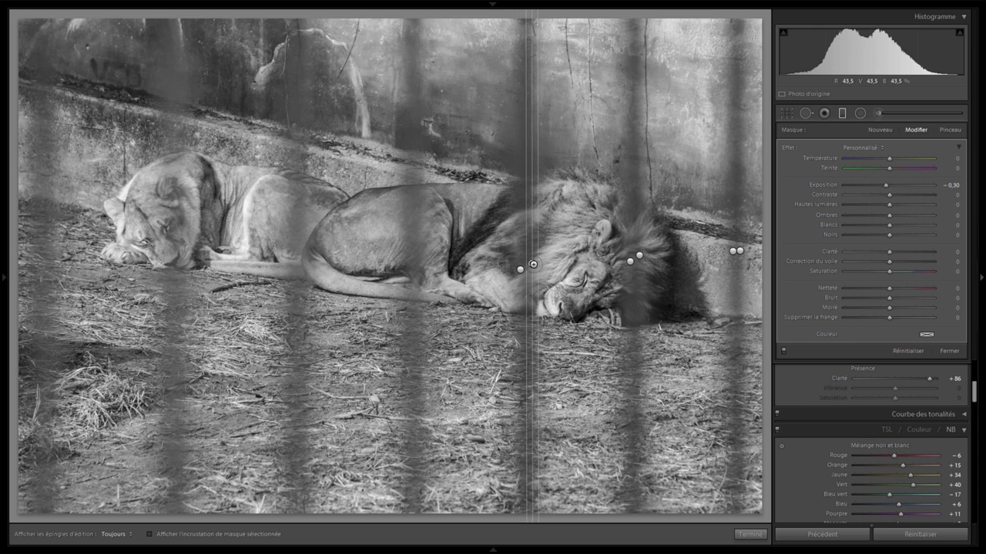
{"action": "right_click", "coordinate": [530, 262]}
{"action": "left_click", "coordinate": [548, 270]}
{"action": "left_click_drag", "start_coordinate": [548, 270], "coordinate": [422, 274]}
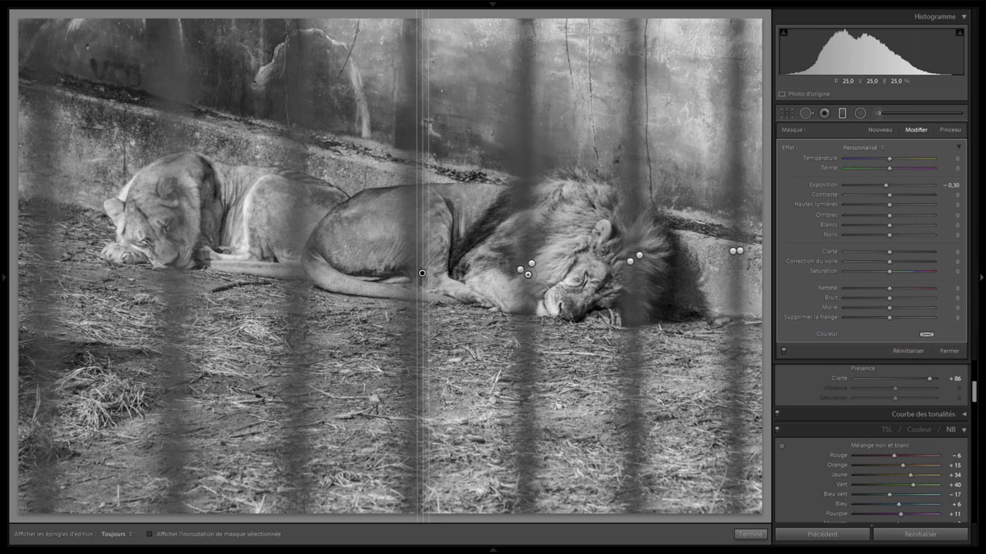
{"action": "left_click", "coordinate": [520, 269]}
{"action": "right_click", "coordinate": [524, 273]}
{"action": "key", "text": "Escape"}
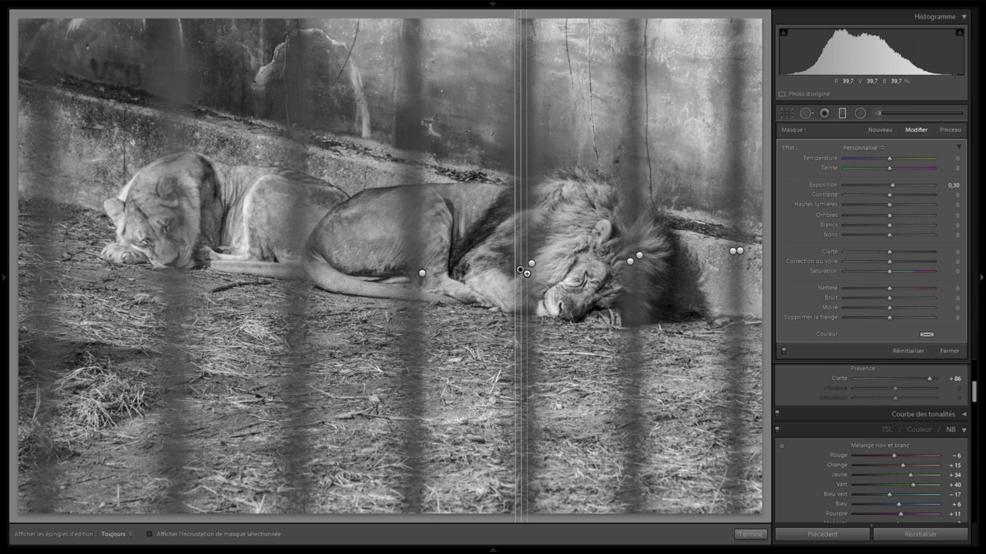
{"action": "left_click", "coordinate": [418, 274]}
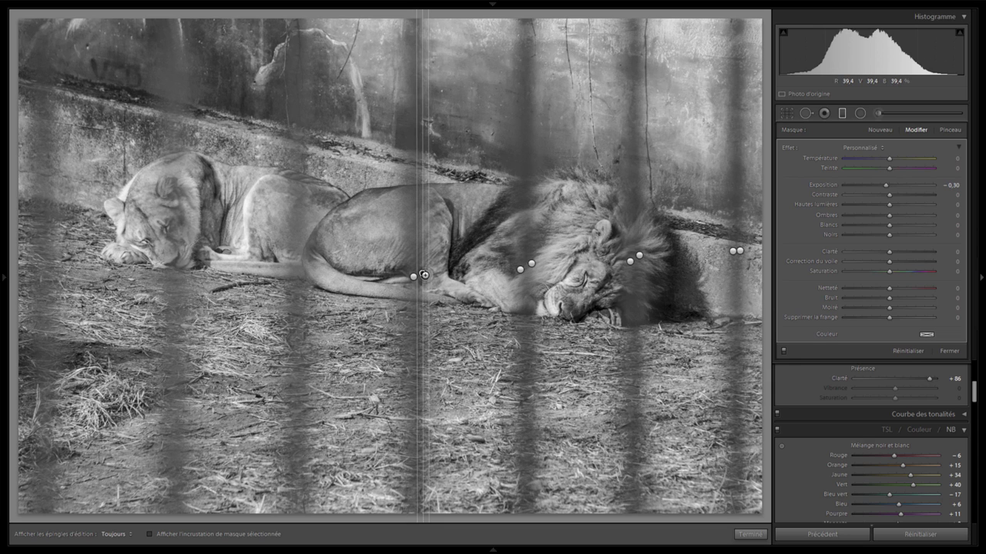
{"action": "right_click", "coordinate": [425, 274]}
{"action": "key", "text": "Escape"}
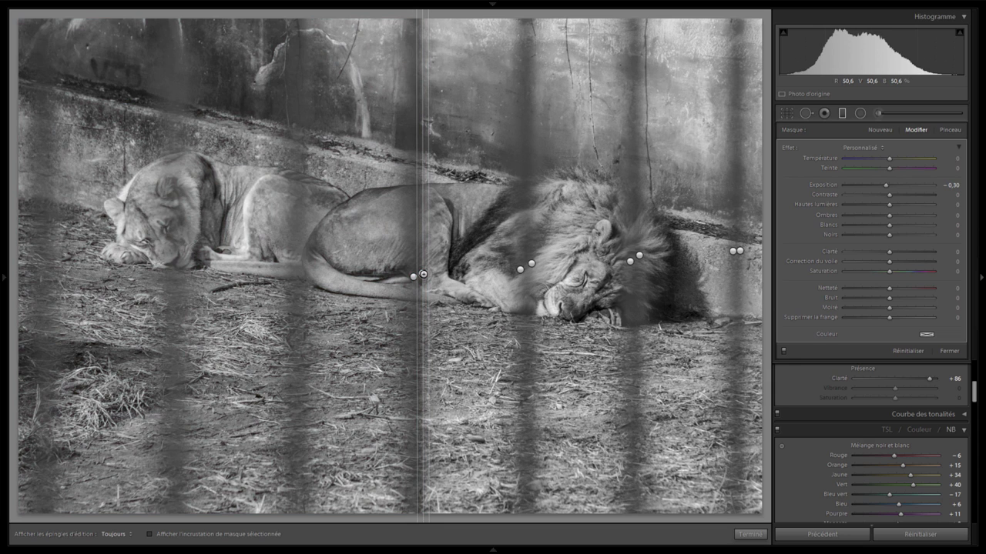
{"action": "left_click_drag", "start_coordinate": [425, 275], "coordinate": [307, 284]}
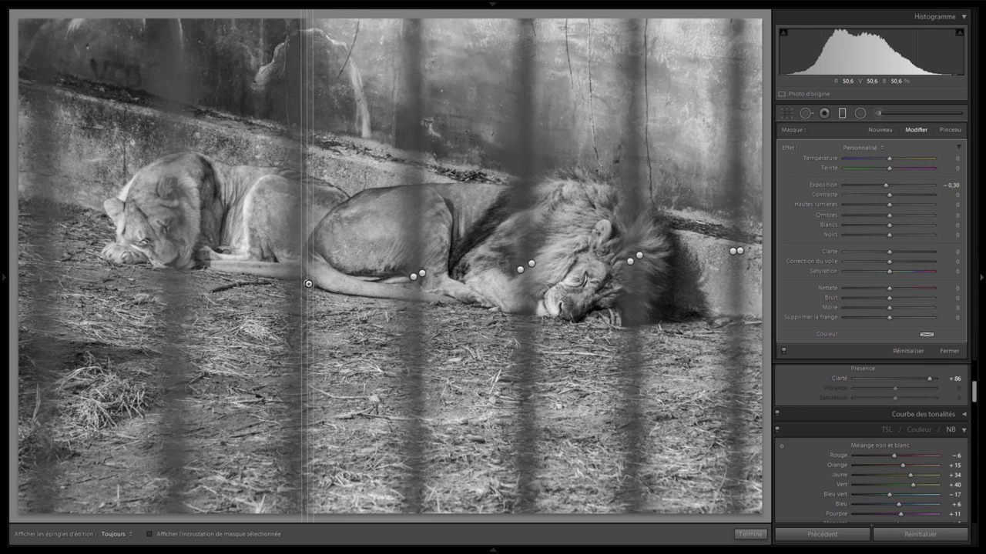
Duplicate alternating −0,30 and +0,30 filters leftward, placing copies over the lioness's body
{"action": "left_click", "coordinate": [412, 278]}
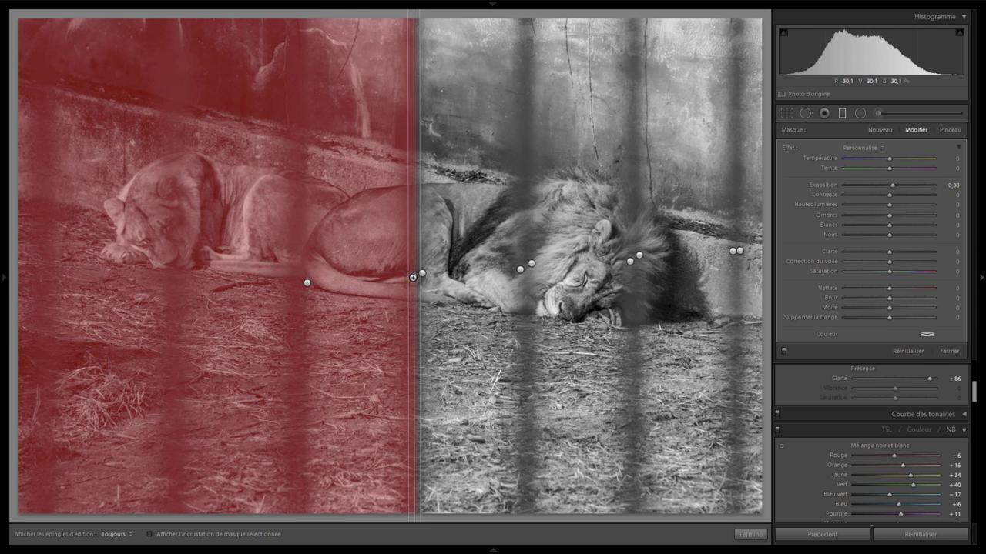
{"action": "right_click", "coordinate": [412, 278]}
{"action": "key", "text": "Escape"}
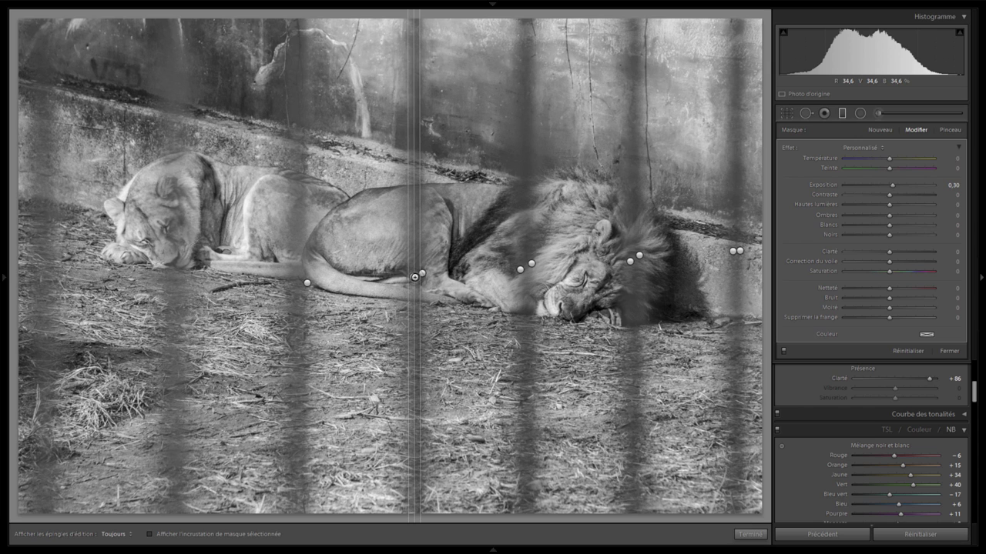
{"action": "left_click_drag", "start_coordinate": [414, 276], "coordinate": [301, 291]}
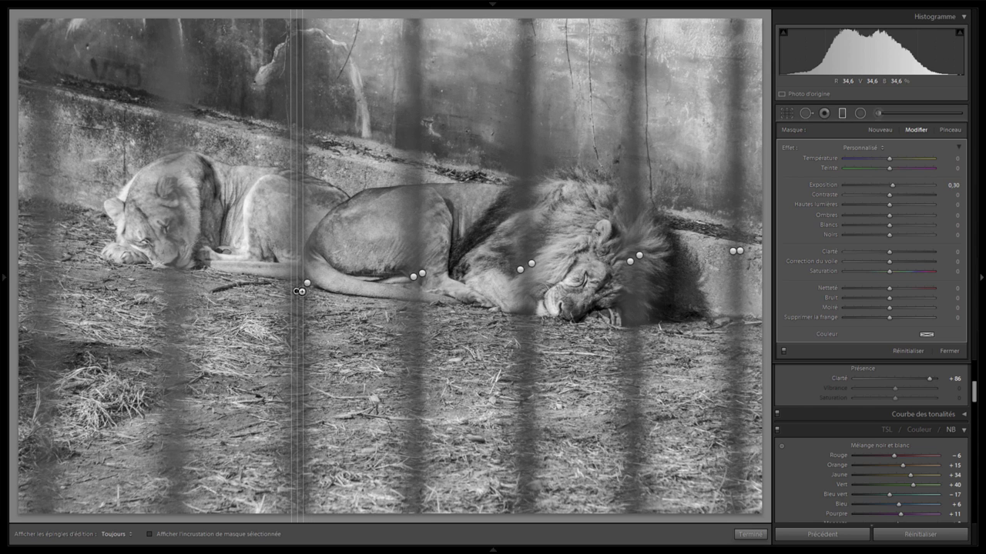
{"action": "right_click", "coordinate": [311, 285]}
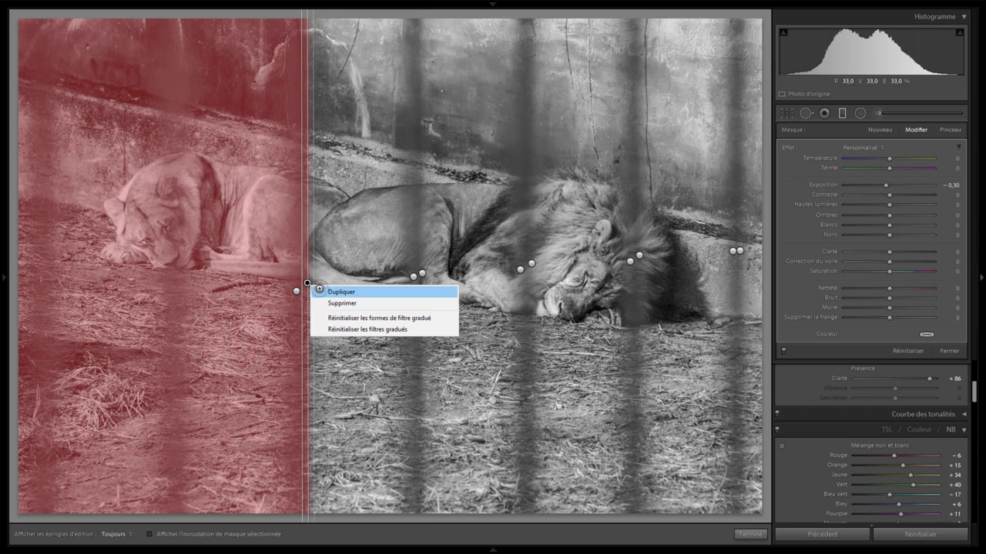
{"action": "key", "text": "Escape"}
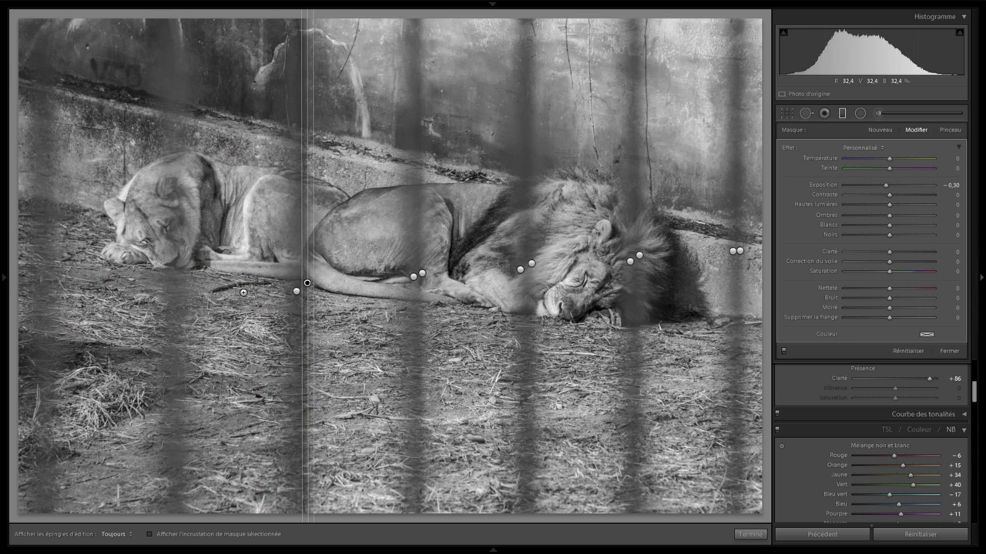
{"action": "left_click_drag", "start_coordinate": [243, 292], "coordinate": [180, 305]}
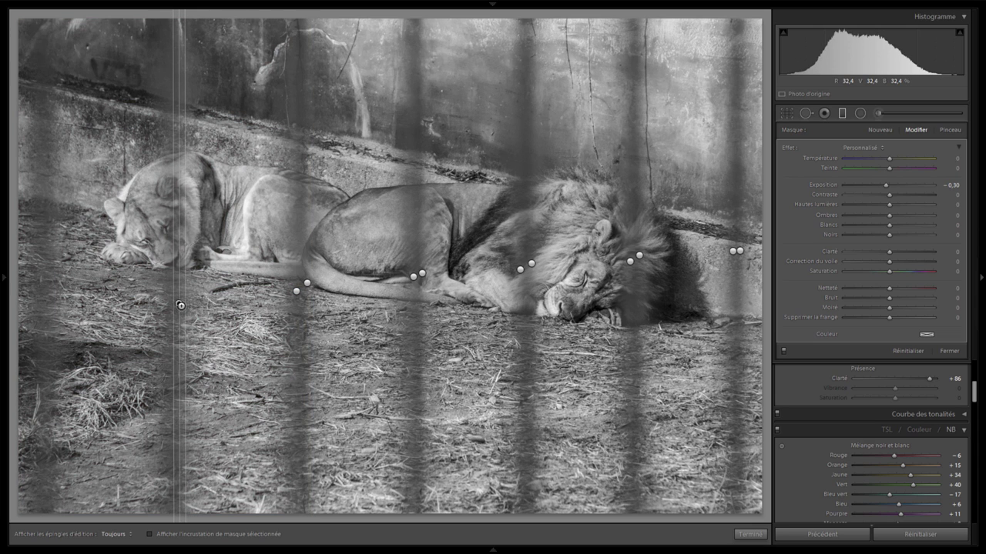
{"action": "left_click", "coordinate": [296, 293]}
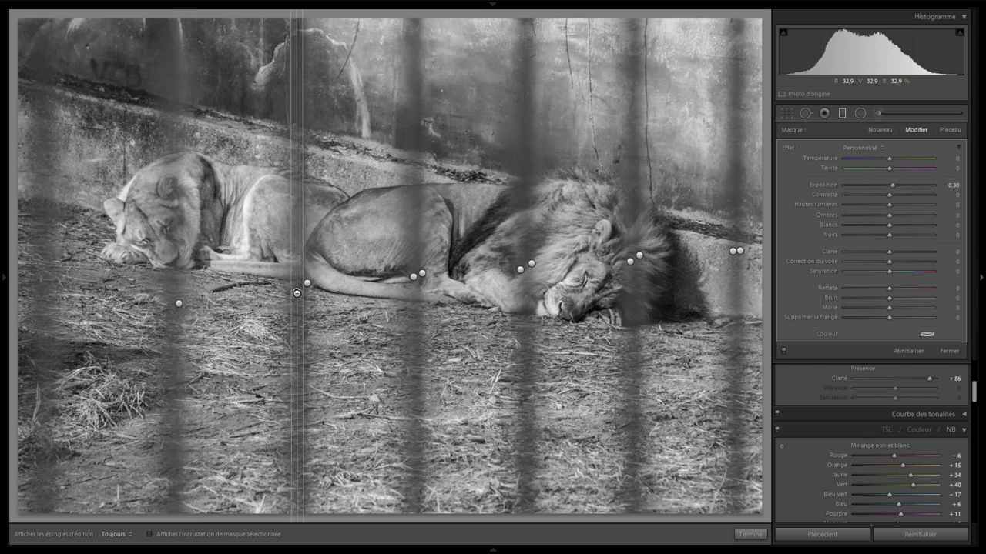
{"action": "right_click", "coordinate": [297, 293]}
{"action": "left_click", "coordinate": [300, 298]}
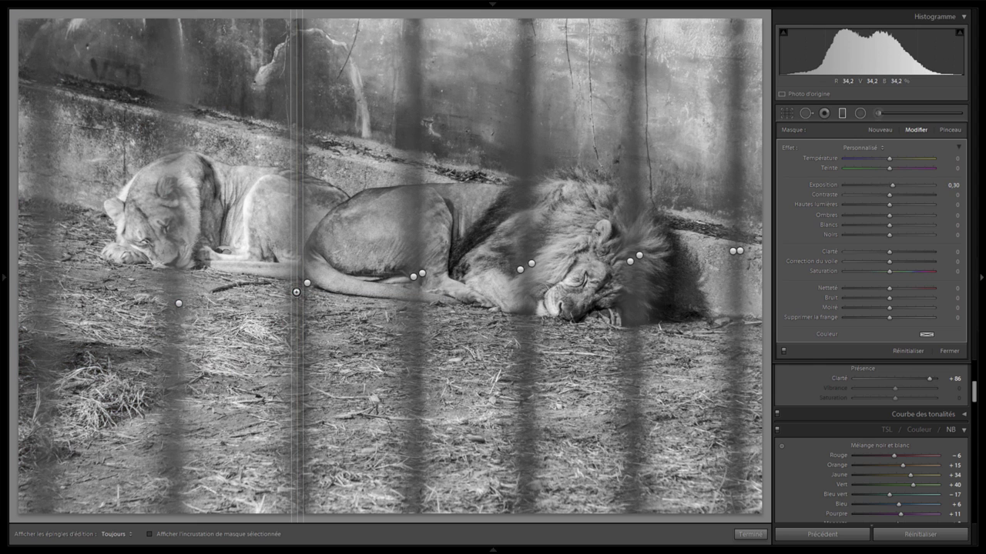
{"action": "left_click_drag", "start_coordinate": [296, 291], "coordinate": [169, 304]}
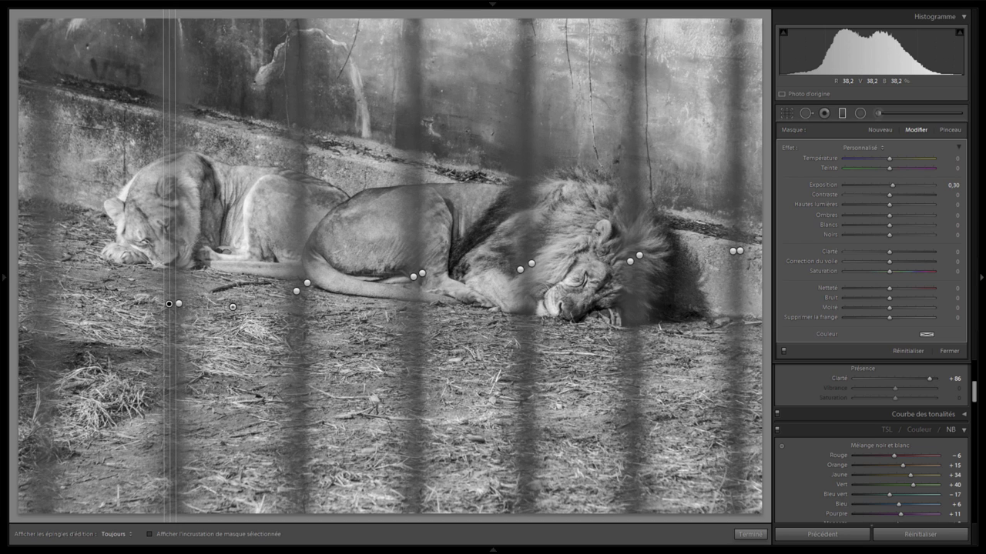
Add copies of the −0,30 and +0,30 filters at the photo's left edge
{"action": "left_click", "coordinate": [308, 285]}
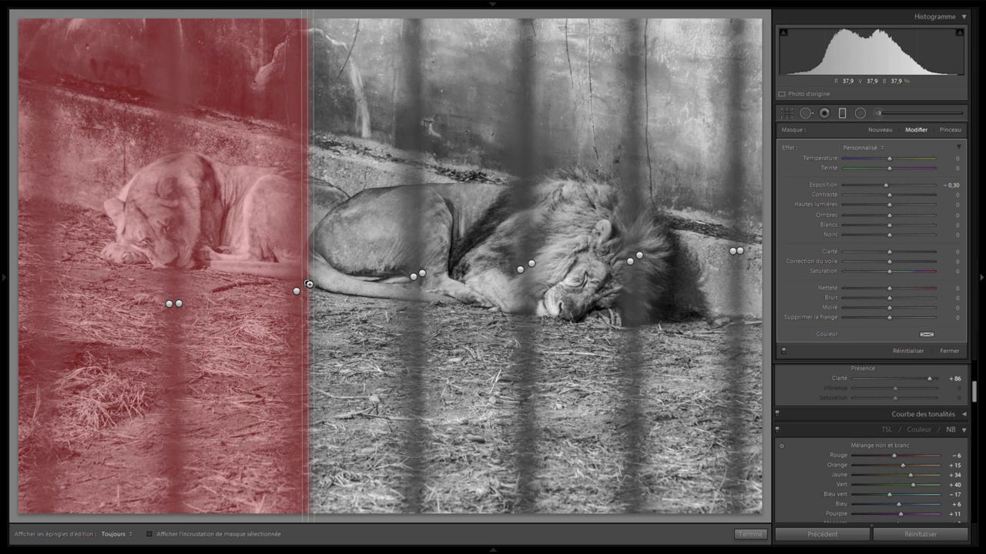
{"action": "right_click", "coordinate": [307, 284]}
{"action": "key", "text": "Escape"}
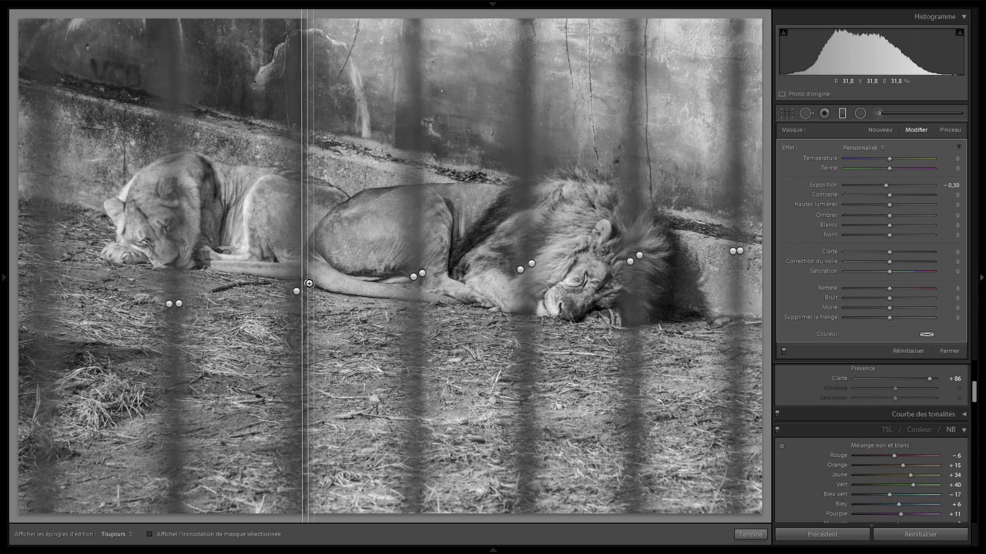
{"action": "left_click_drag", "start_coordinate": [42, 305], "coordinate": [51, 305]}
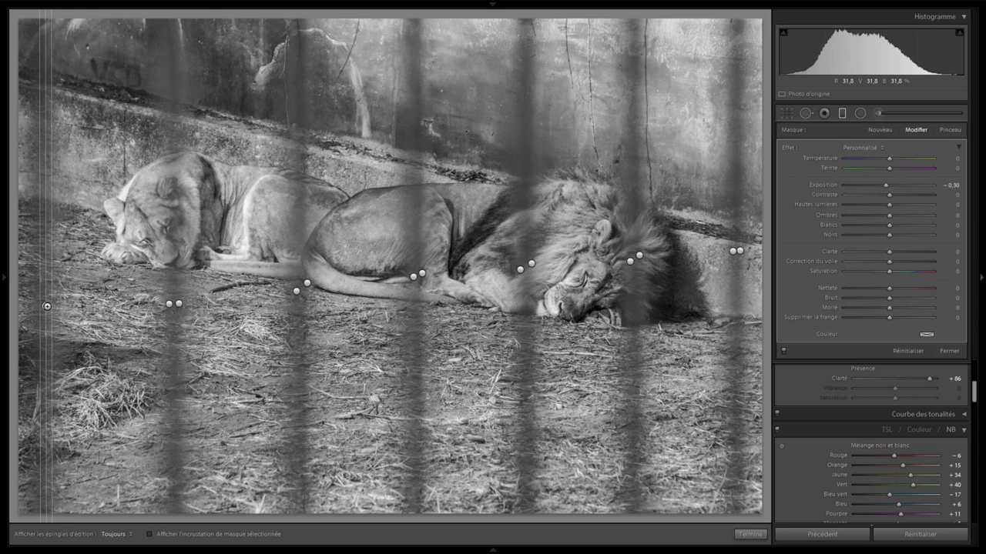
{"action": "left_click", "coordinate": [299, 295]}
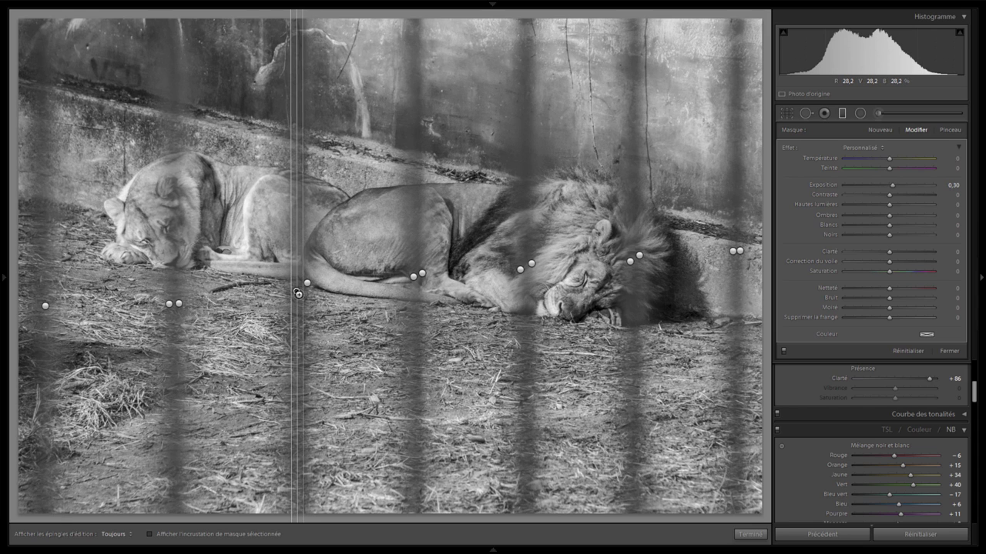
{"action": "right_click", "coordinate": [299, 294]}
{"action": "left_click", "coordinate": [304, 300]}
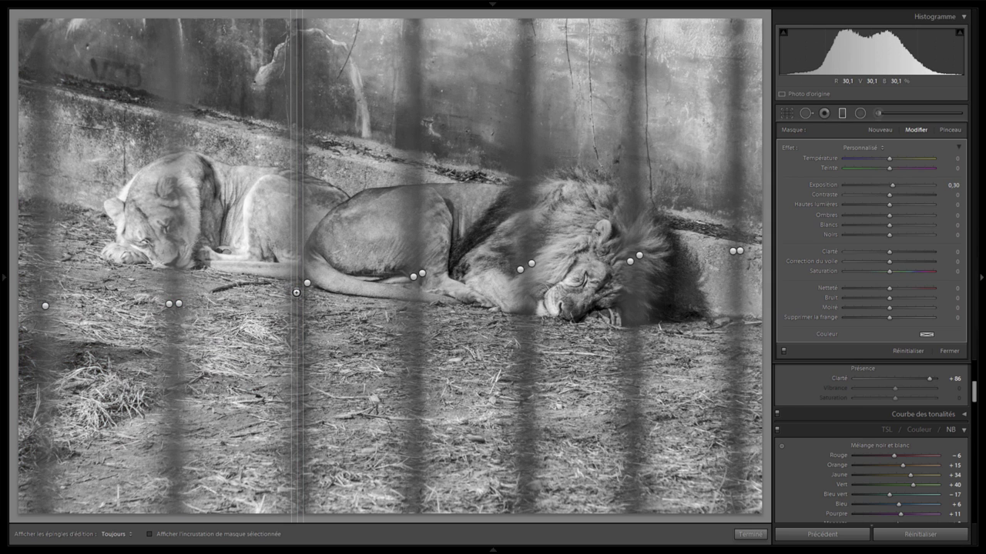
{"action": "left_click_drag", "start_coordinate": [296, 291], "coordinate": [36, 317]}
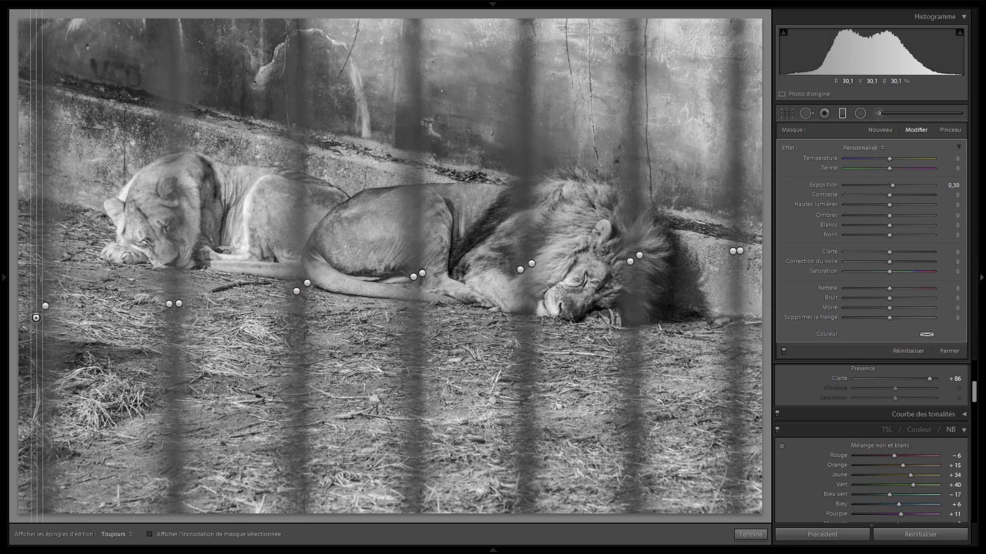
Finish the graduated filters and set the post-crop vignette amount to −10 in Effects
{"action": "left_click", "coordinate": [746, 533]}
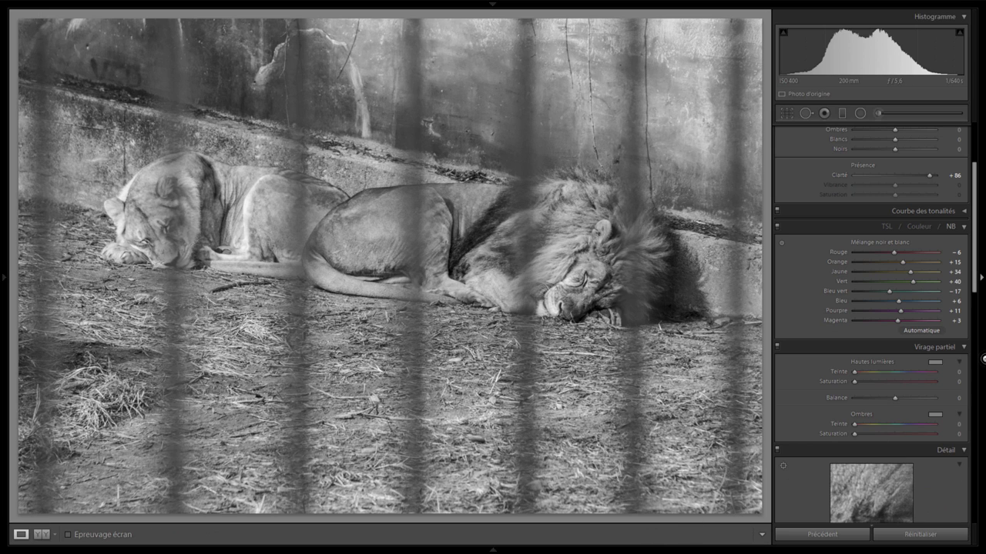
{"action": "mouse_move", "coordinate": [975, 265]}
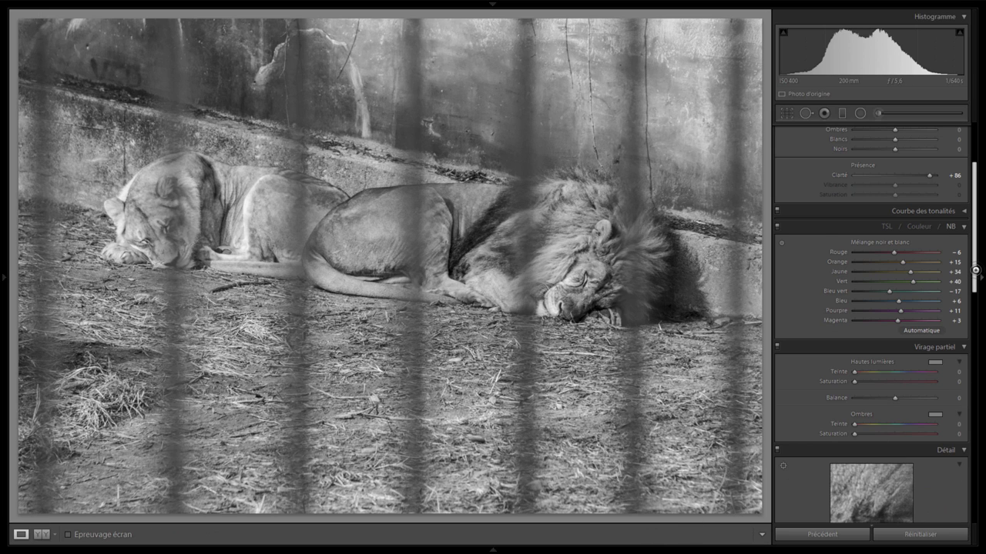
{"action": "left_click_drag", "start_coordinate": [976, 271], "coordinate": [972, 423]}
{"action": "left_click_drag", "start_coordinate": [895, 448], "coordinate": [891, 449]}
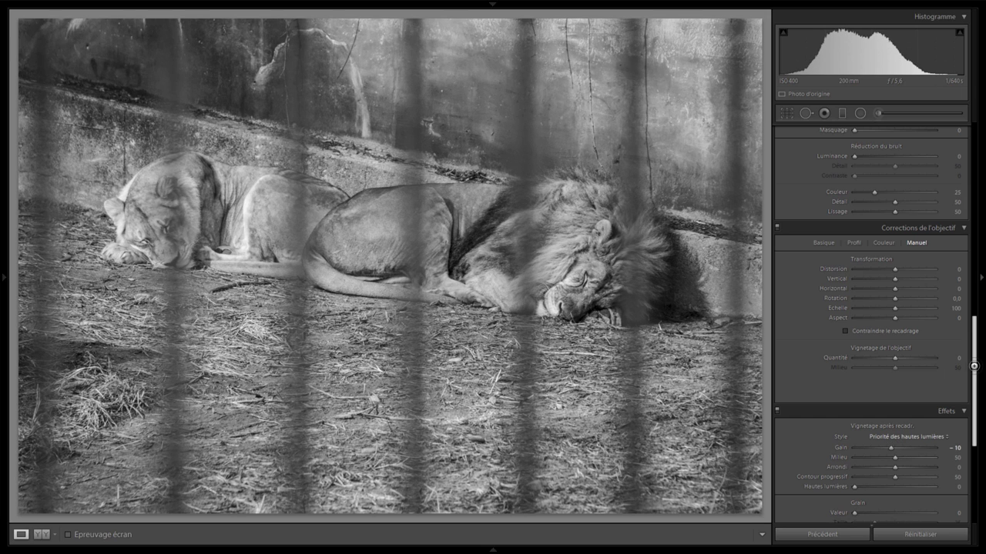
{"action": "left_click_drag", "start_coordinate": [976, 367], "coordinate": [972, 430]}
{"action": "left_click_drag", "start_coordinate": [975, 385], "coordinate": [977, 216]}
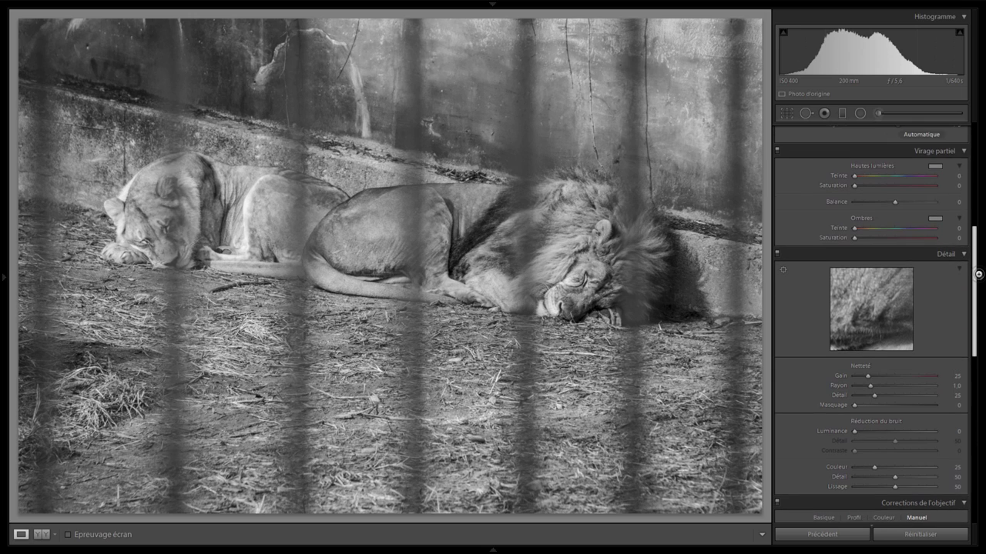
Tint the split-toning highlights sepia with hue 37 and saturation 22
{"action": "left_click", "coordinate": [938, 227]}
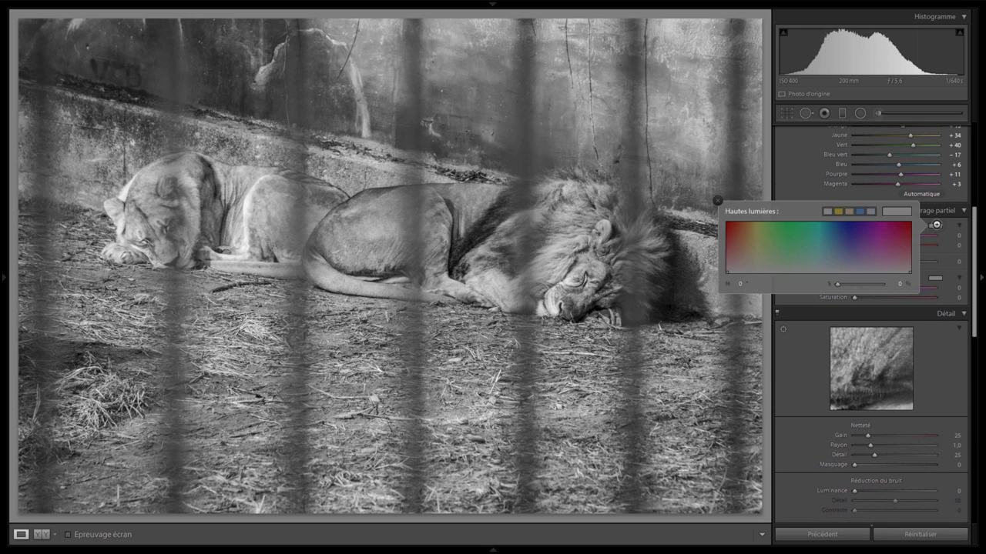
{"action": "left_click", "coordinate": [851, 214]}
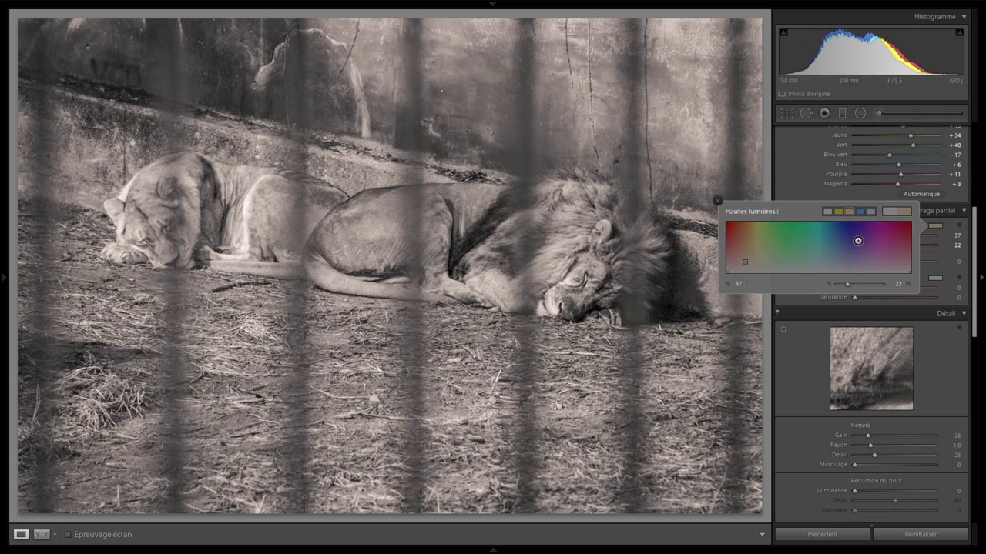
{"action": "left_click", "coordinate": [719, 201]}
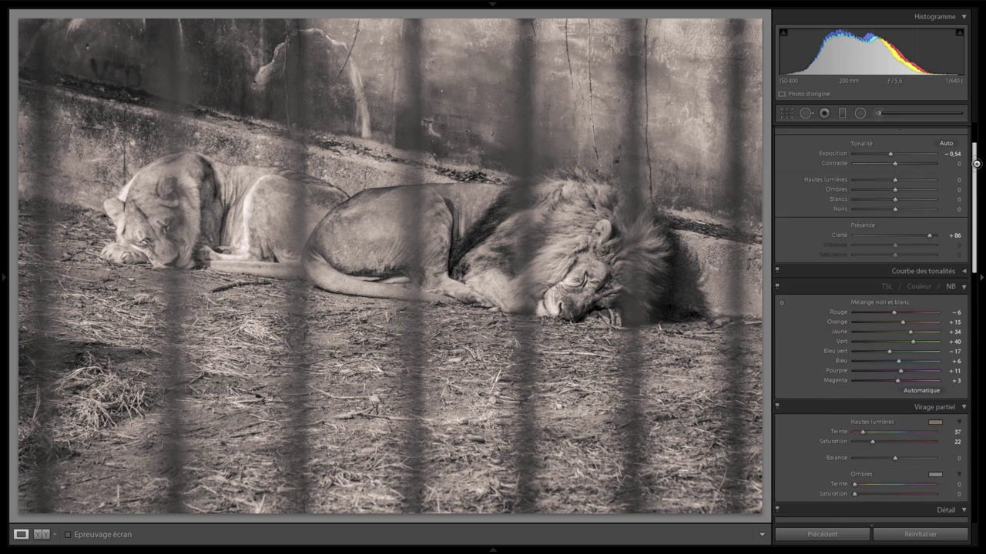
Raise the global Contrast to +31 in the Basic panel
{"action": "left_click_drag", "start_coordinate": [974, 242], "coordinate": [974, 157]}
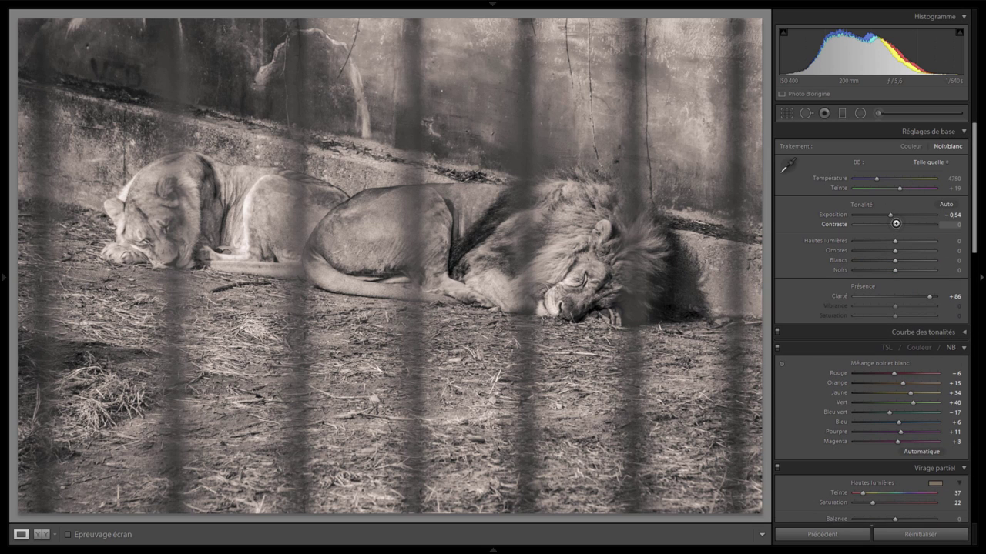
{"action": "left_click_drag", "start_coordinate": [896, 223], "coordinate": [910, 225]}
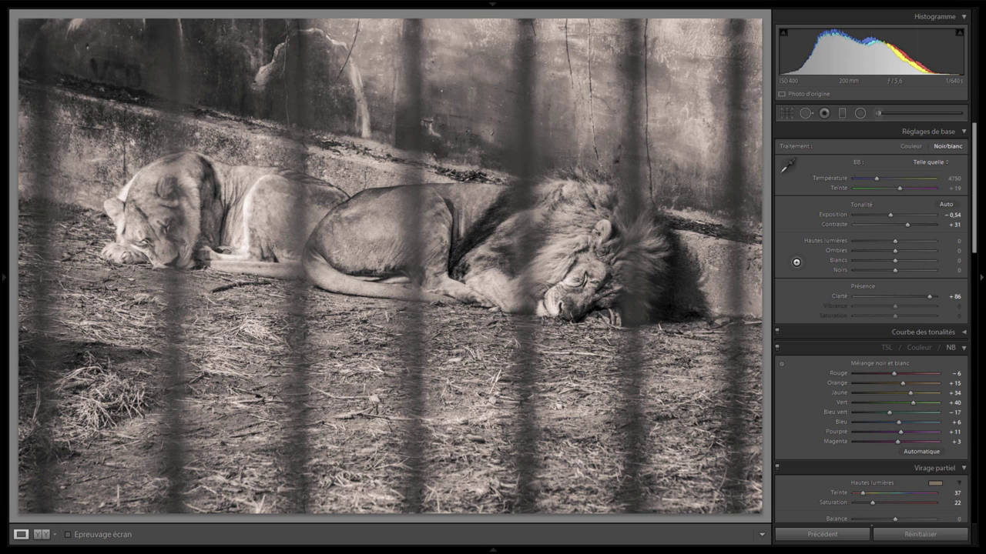
{"action": "key", "text": "backslash"}
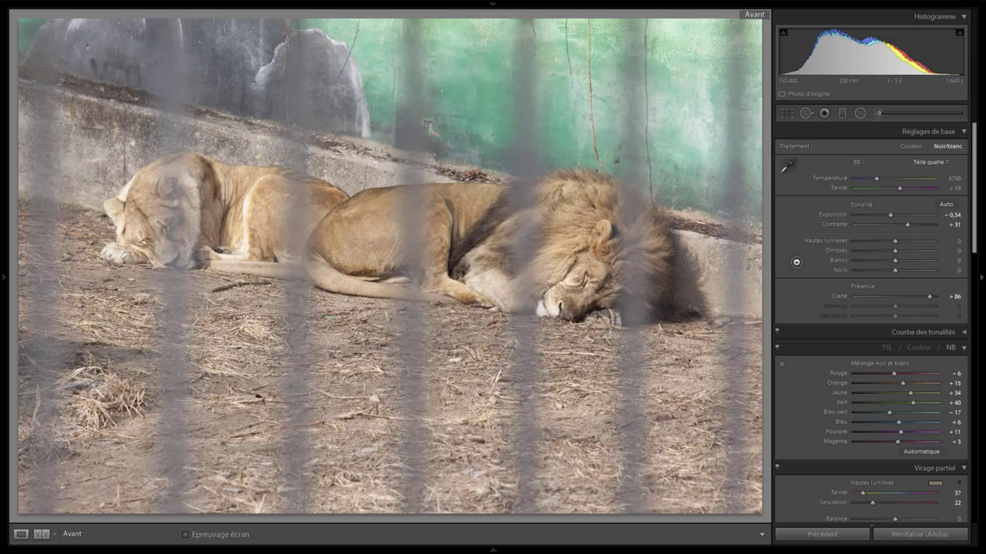
{"action": "key", "text": "backslash"}
{"action": "key", "text": "backslash"}
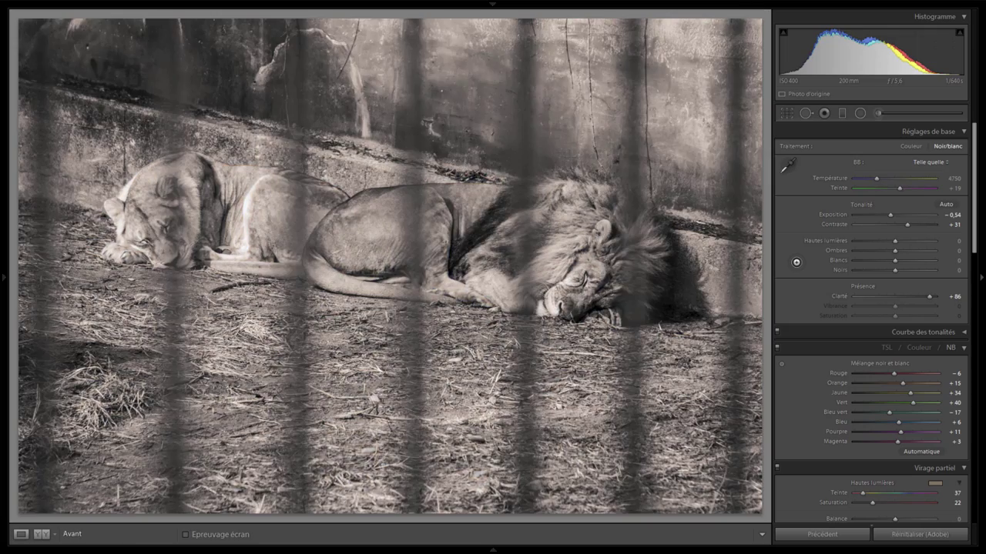
{"action": "key", "text": "backslash"}
{"action": "key", "text": "backslash"}
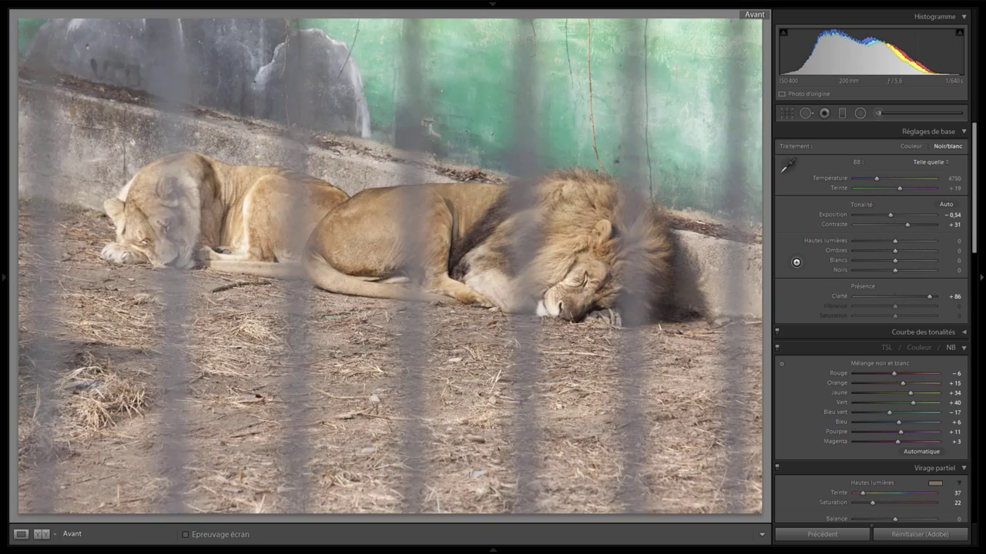
{"action": "key", "text": "backslash"}
{"action": "key", "text": "backslash"}
{"action": "key", "text": "backslash"}
{"action": "key", "text": "backslash"}
{"action": "key", "text": "backslash"}
{"action": "key", "text": "backslash"}
{"action": "key", "text": "backslash"}
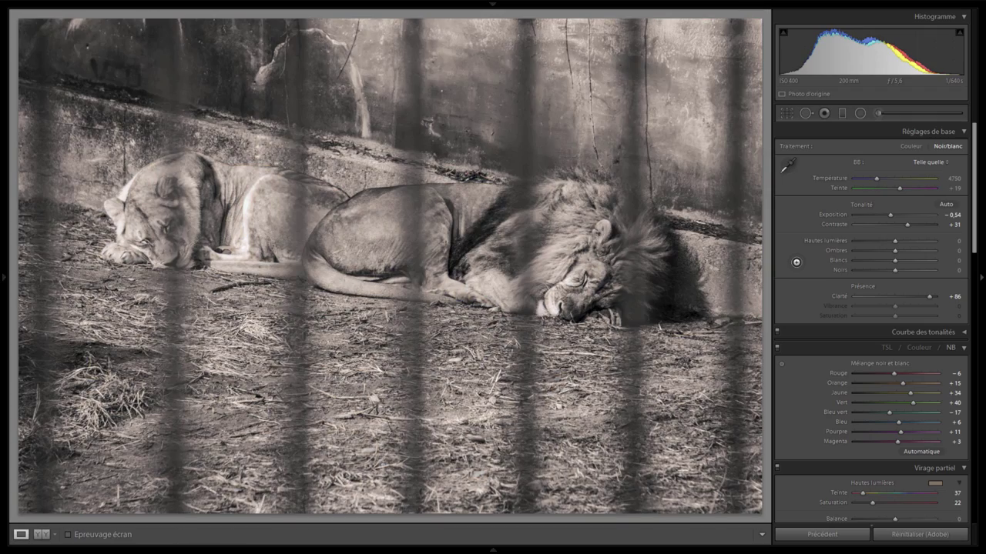
{"action": "key", "text": "backslash"}
{"action": "key", "text": "backslash"}
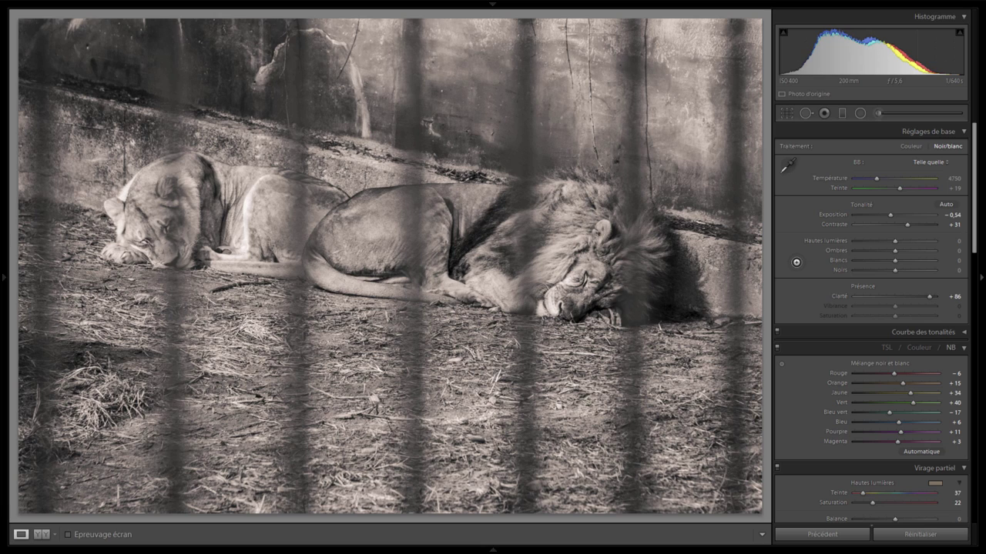